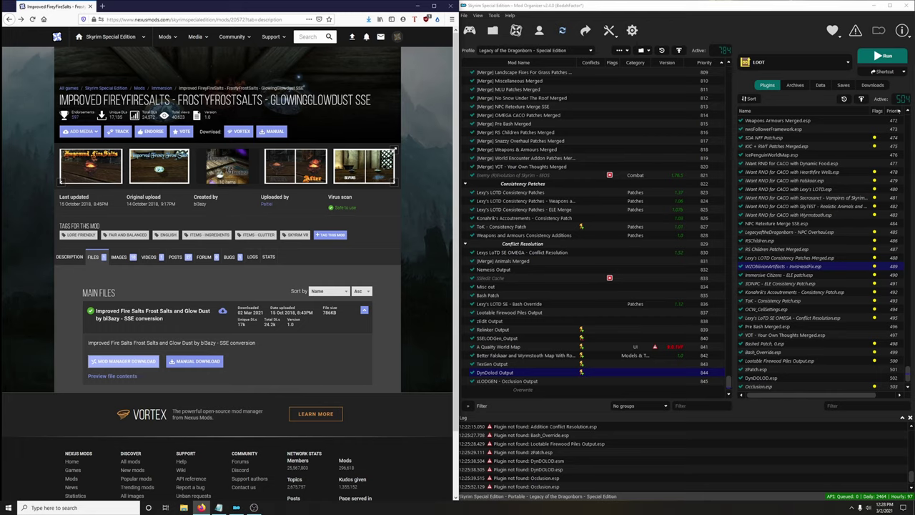
Step: View the mod page's preview images, from the Improved Fire Salts picture to the before-and-after comparison
left_click(108, 176)
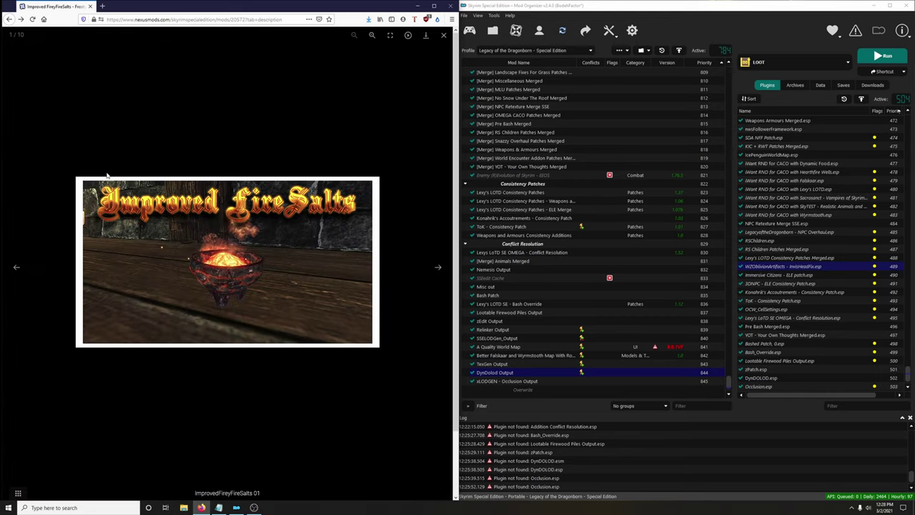
left_click(438, 269)
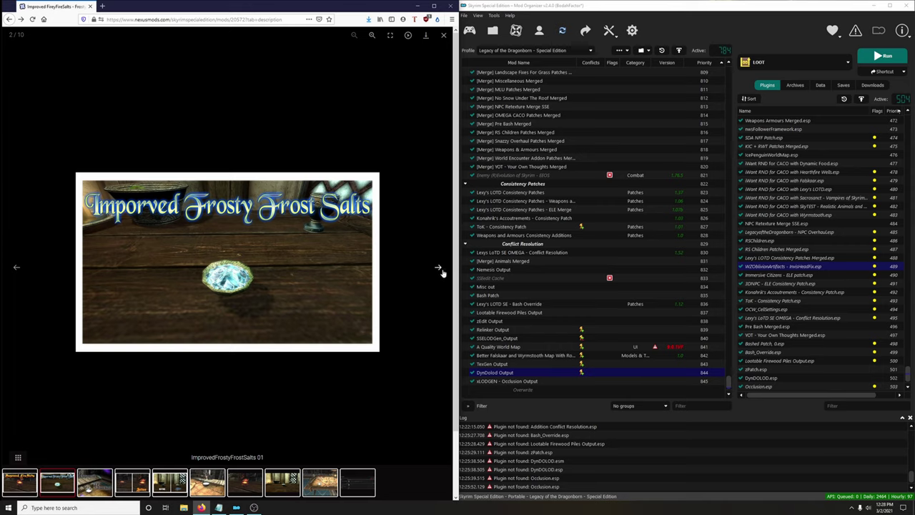
left_click(440, 271)
left_click(439, 270)
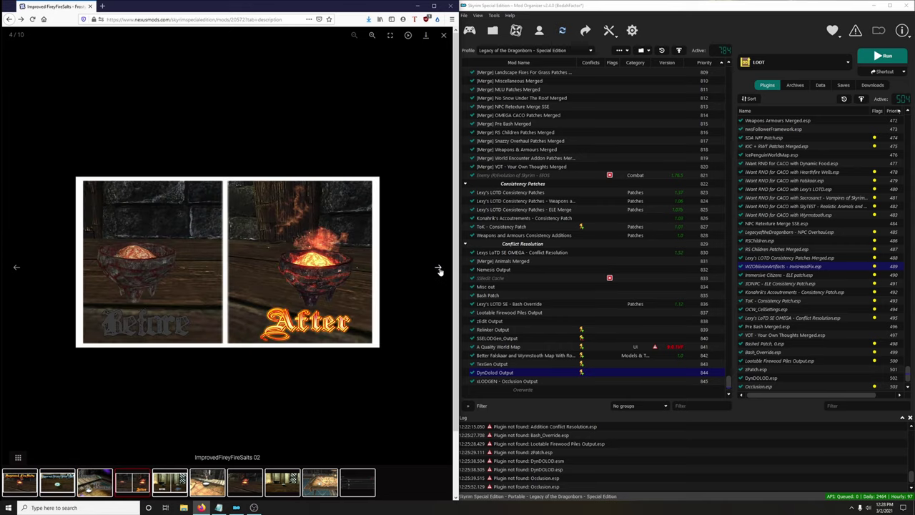
left_click(444, 36)
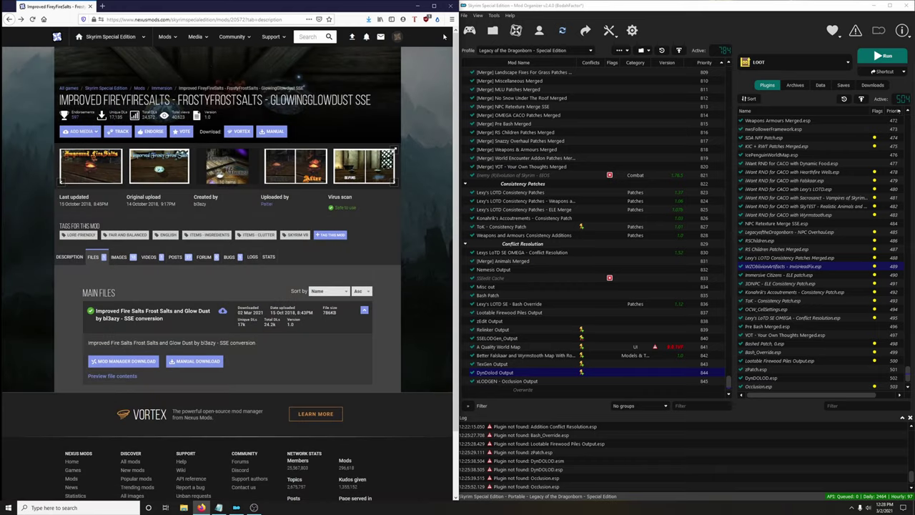
Step: Download the main file of Improved Fire Salts Frost Salts and Glow Dust through the mod manager
left_click(143, 367)
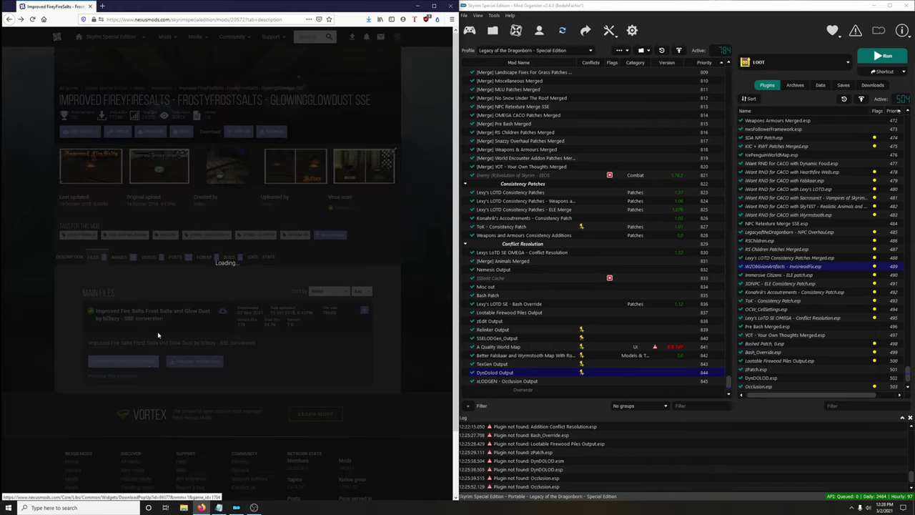
left_click(164, 333)
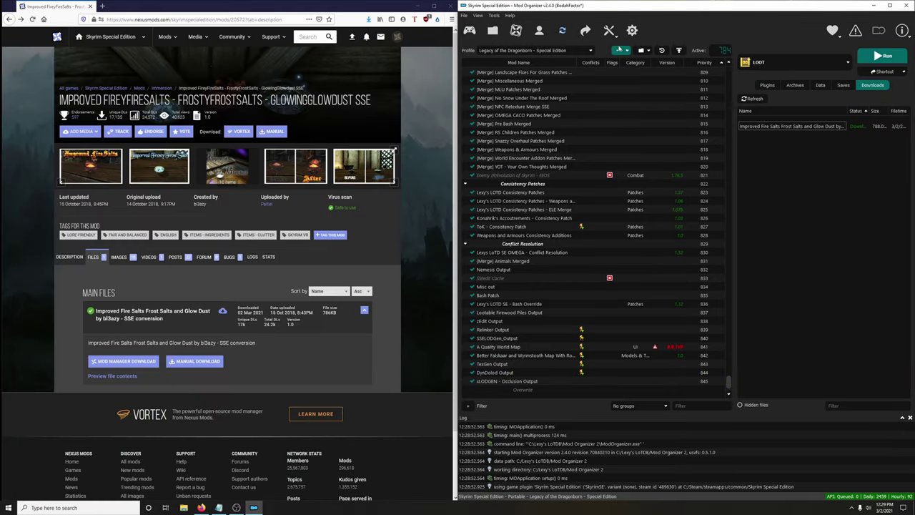
Step: Create a separator named "Additional Mods" at the end of the mod list
left_click(619, 50)
left_click(622, 83)
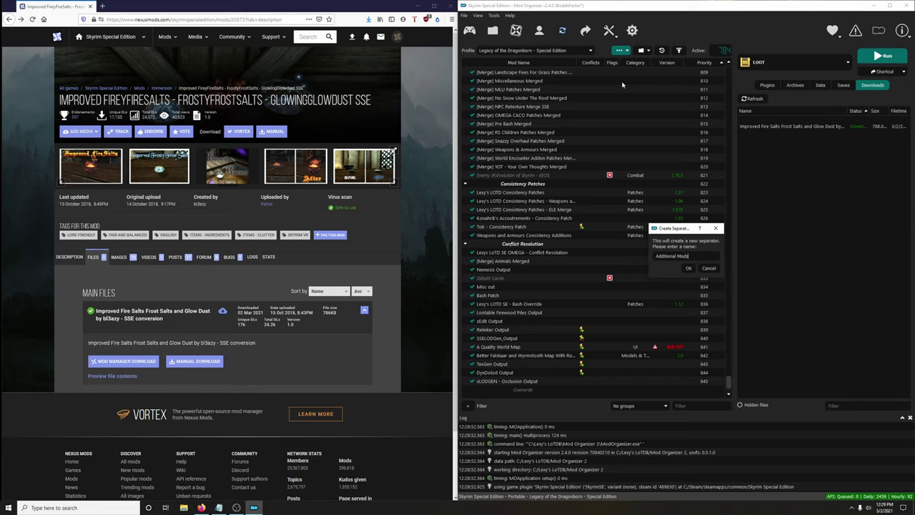
type("Additional Mods")
key("Return")
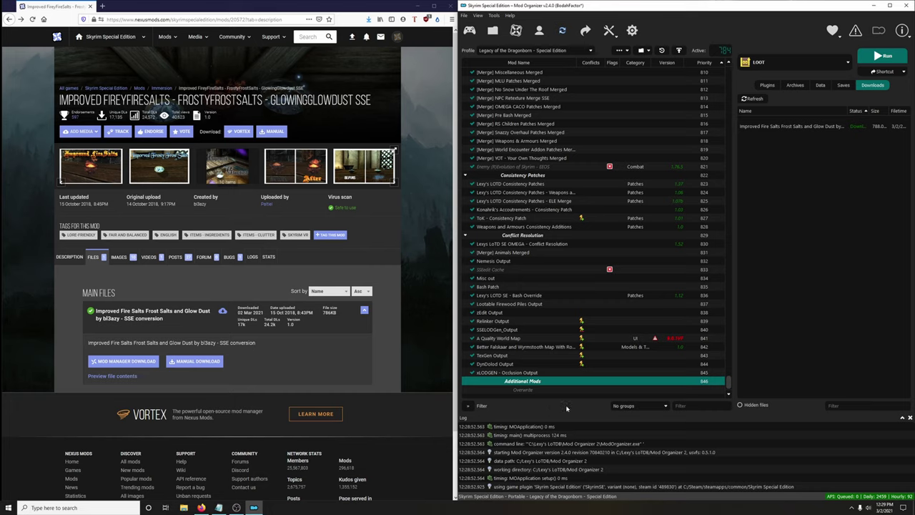
Step: Install the downloaded Improved FireyFireSalts mod under its suggested name and inspect its plugin at the end of the plugin list
double_click(796, 126)
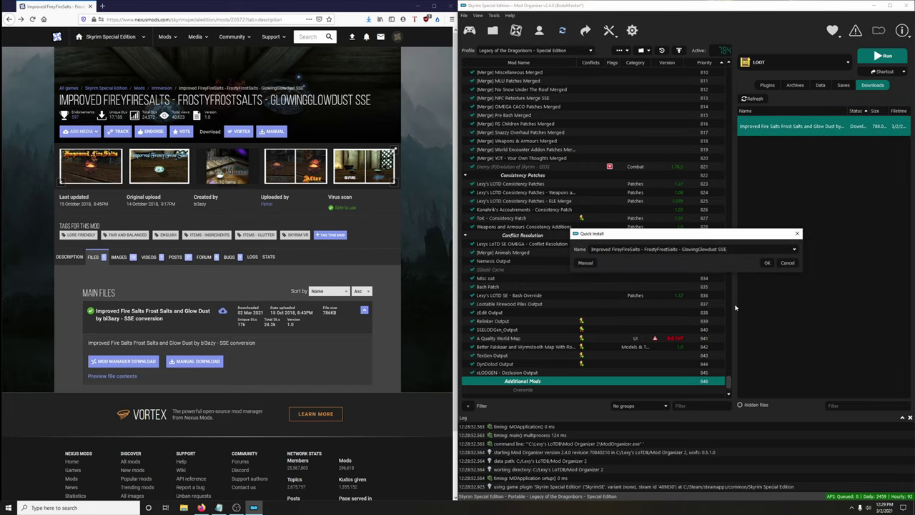
left_click(767, 263)
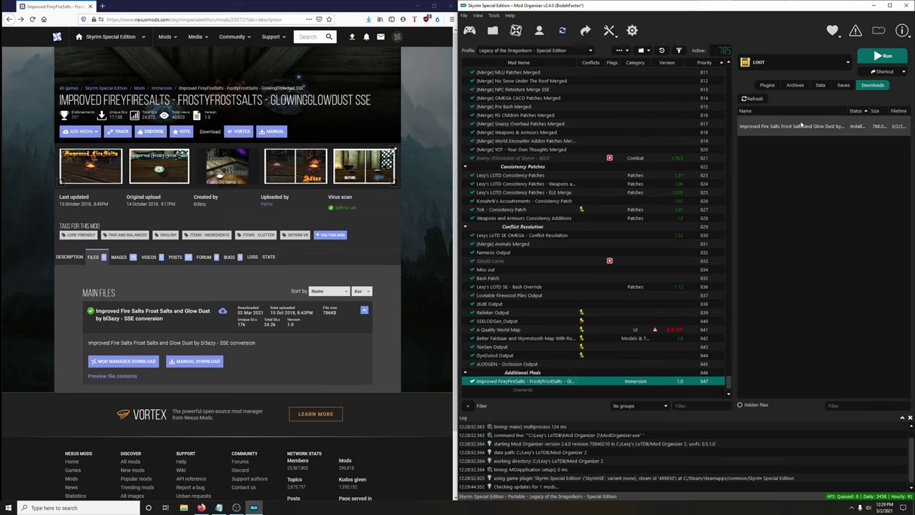
left_click(767, 85)
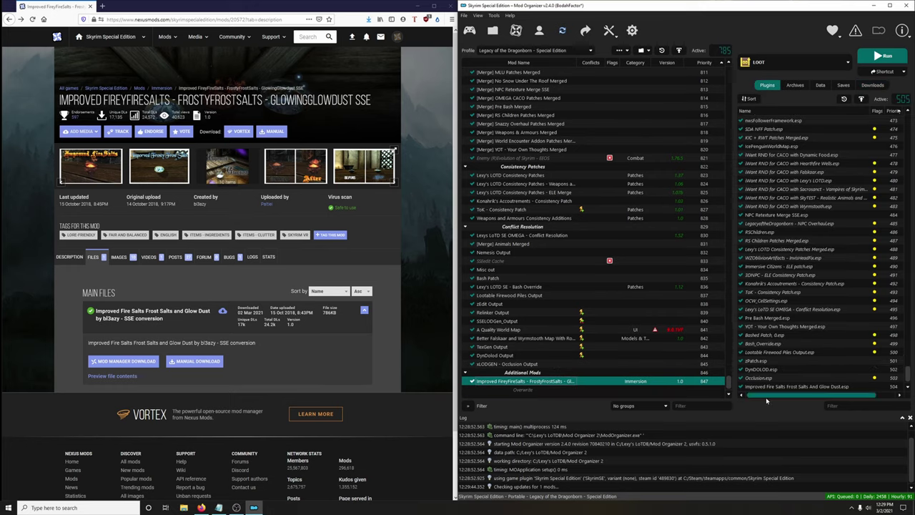
mouse_move(762, 392)
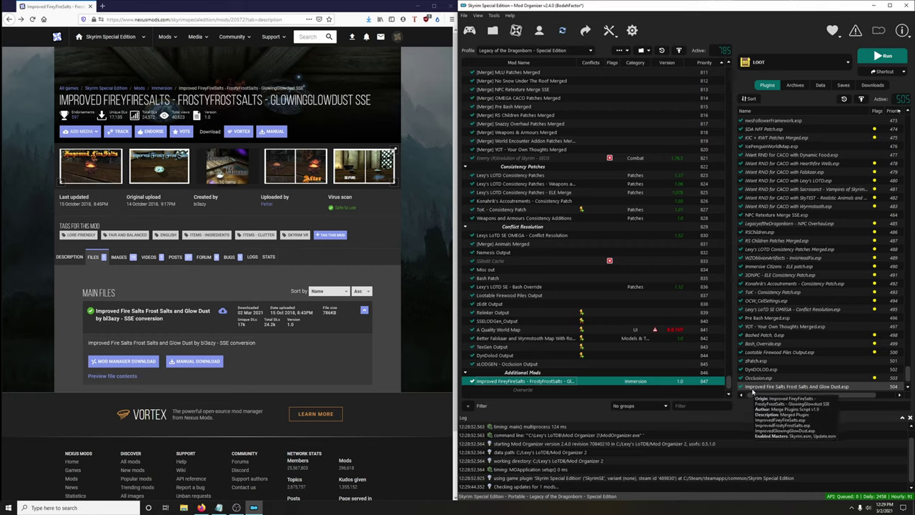
left_click(815, 386)
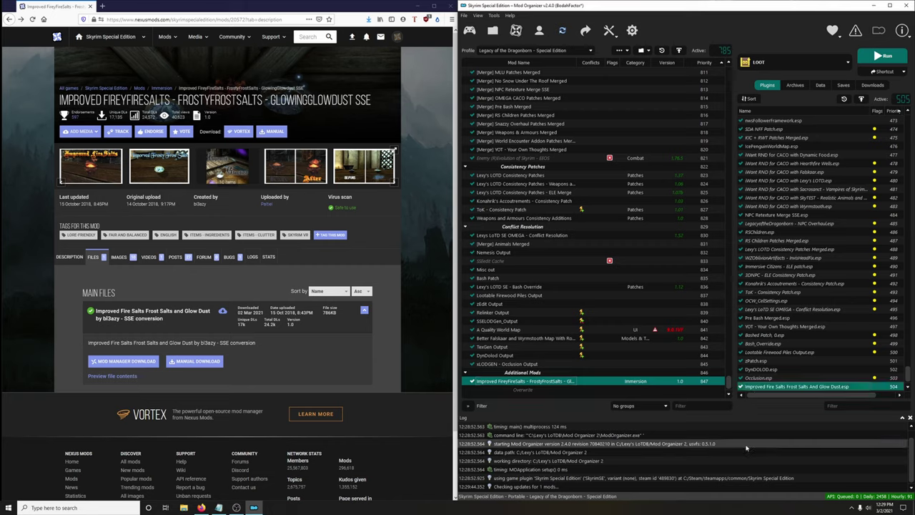
mouse_move(801, 175)
mouse_move(799, 146)
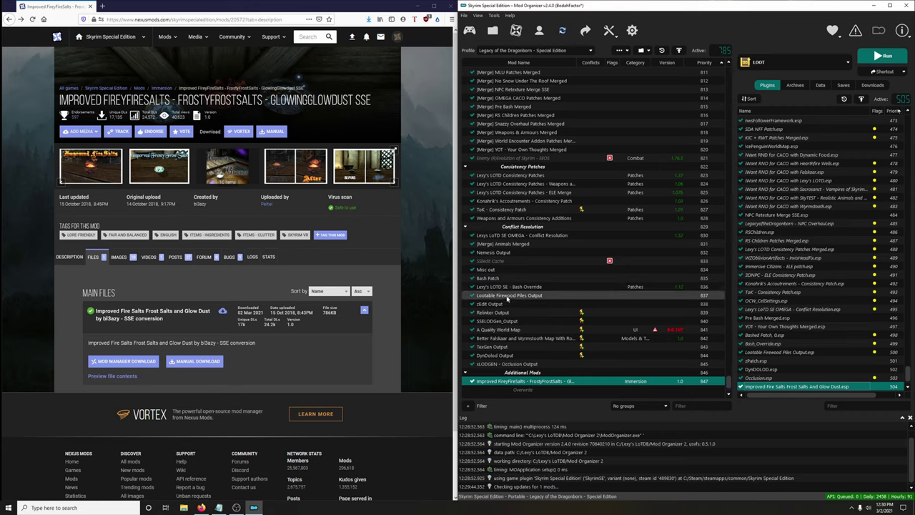
Step: Disable Lexy's LOTD SE - Bash Override, Lootable Firewood Piles Output, zEdit Output, DynDolod Output and xLODGEN - Occlusion Output
left_click(472, 287)
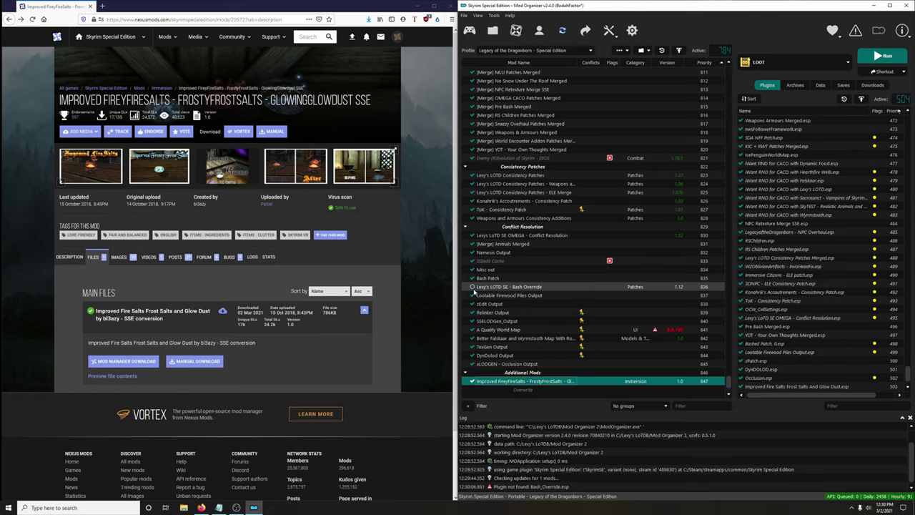
left_click(473, 295)
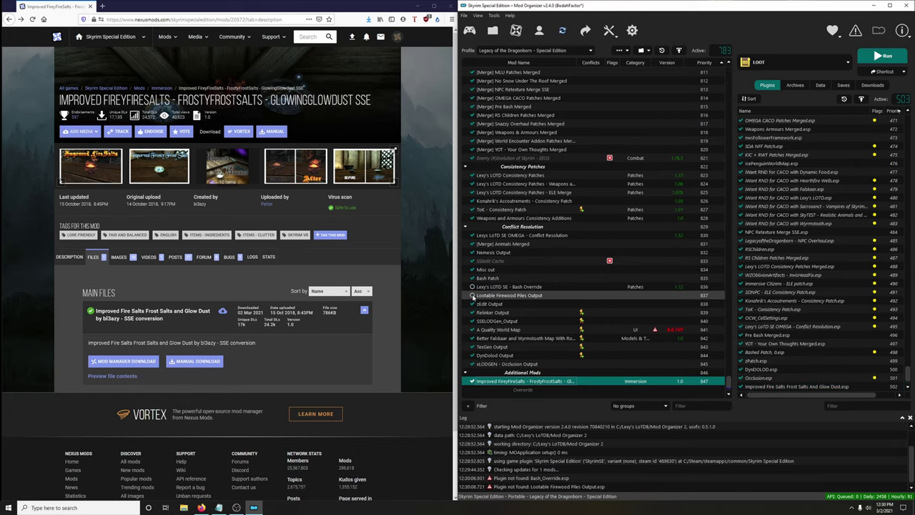
left_click(473, 304)
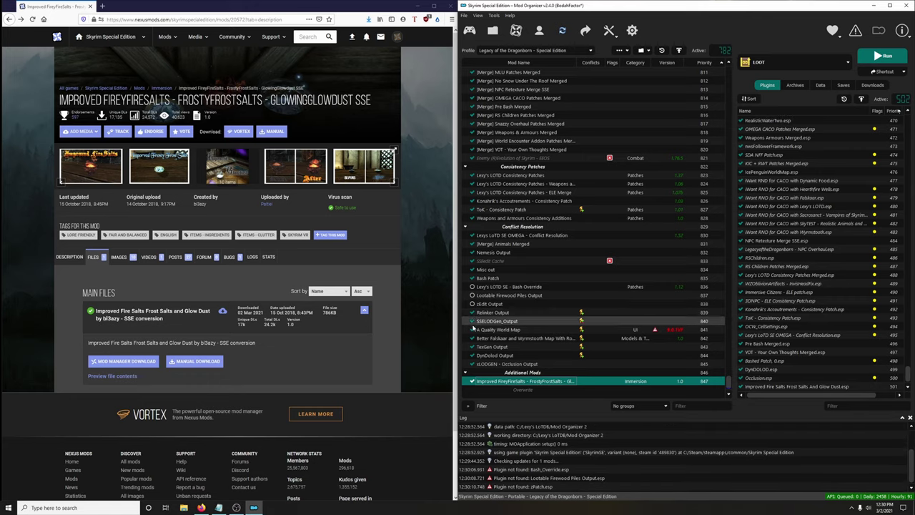
left_click(472, 358)
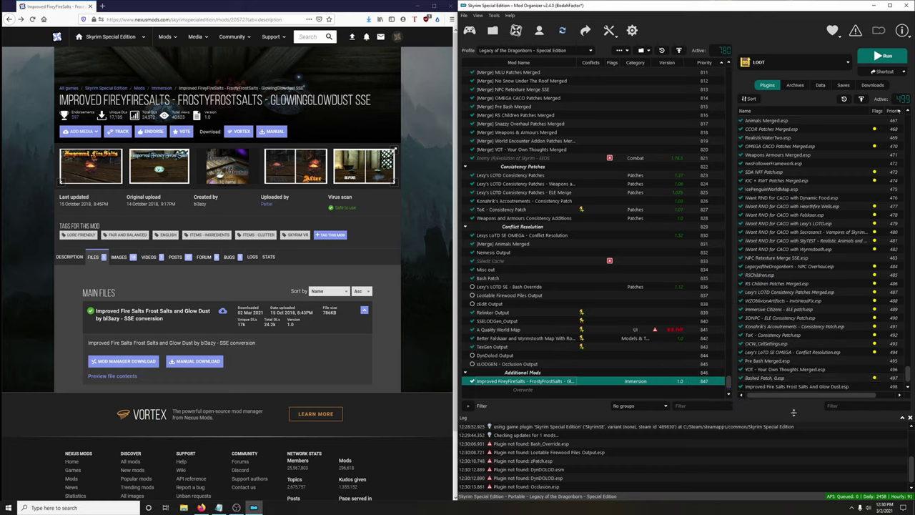
Step: Run LOOT to sort the load order, and close it to return to the mod list
left_click(881, 55)
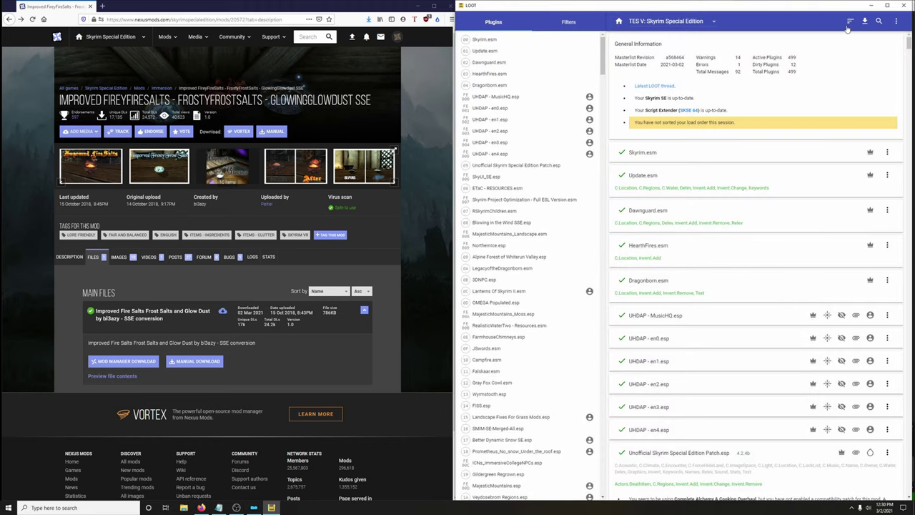
left_click(851, 22)
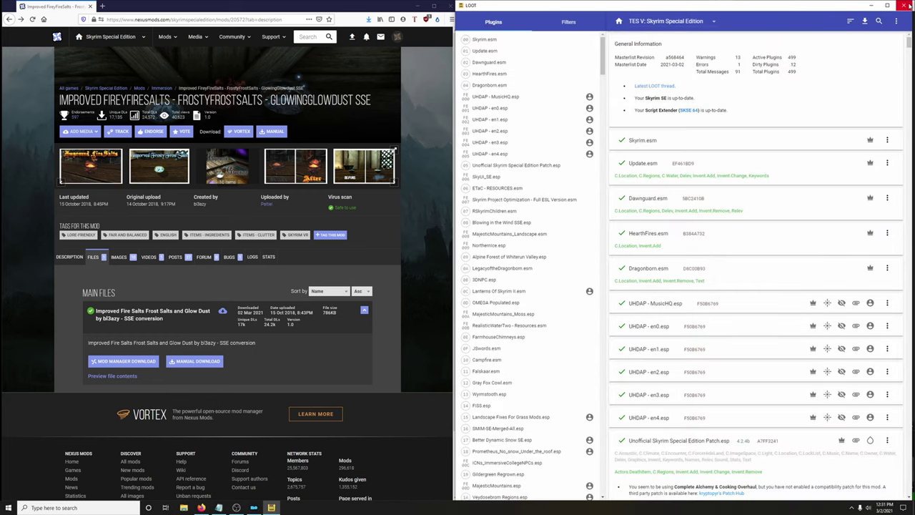
left_click(908, 6)
mouse_move(861, 221)
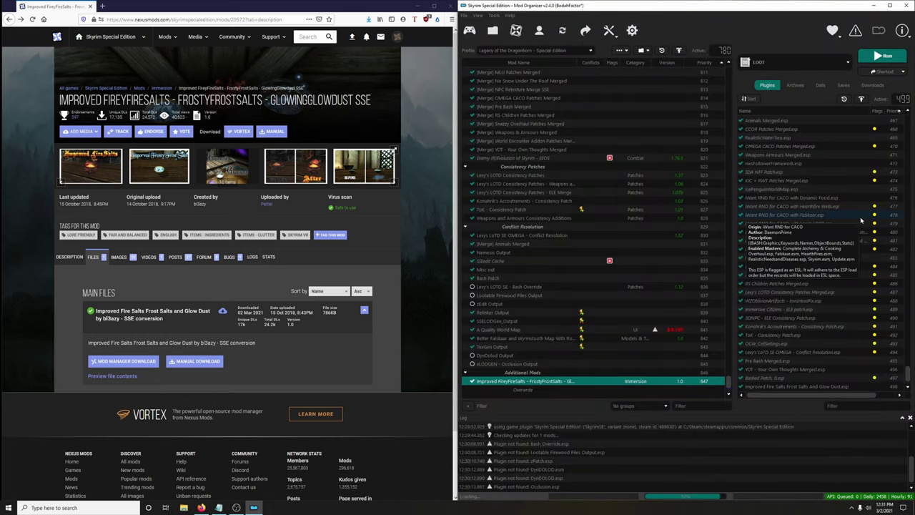
Step: Re-enable Lexy's LOTD SE - Bash Override, Lootable Firewood Piles Output, zEdit Output, DynDolod Output and xLODGEN - Occlusion Output
left_click(472, 295)
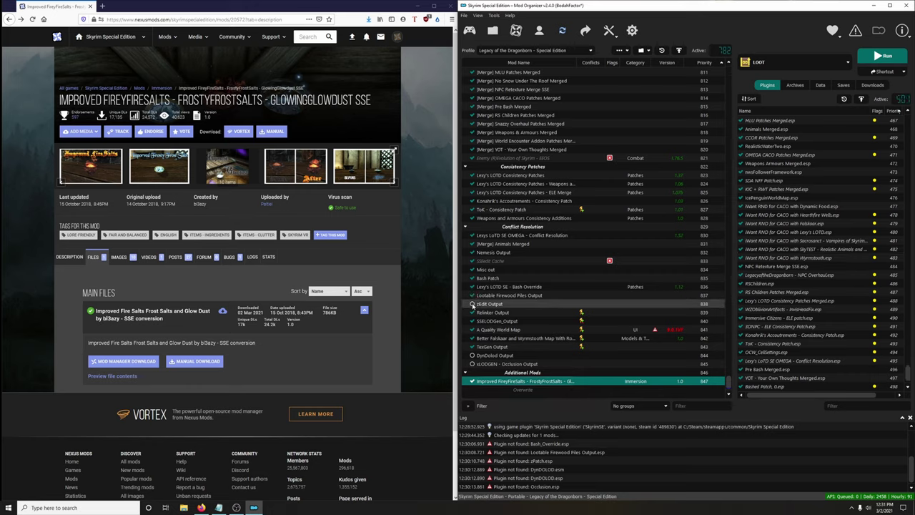
left_click(472, 304)
left_click(472, 355)
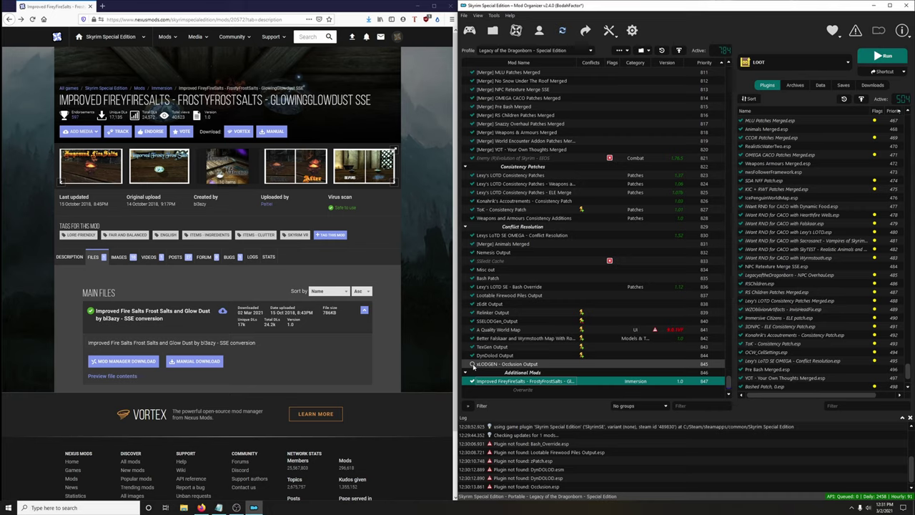
left_click(472, 365)
Step: Move DynDOLOD.esm from the end of the load order into the master files, directly after Wyrmstooth.esp, and check its position
left_click(515, 355)
scroll(821, 360, "down", 2)
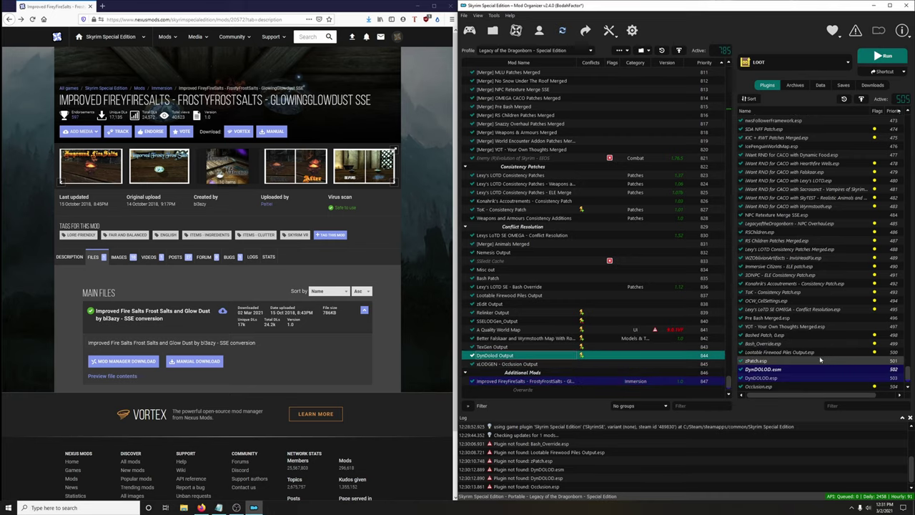
left_click(773, 370)
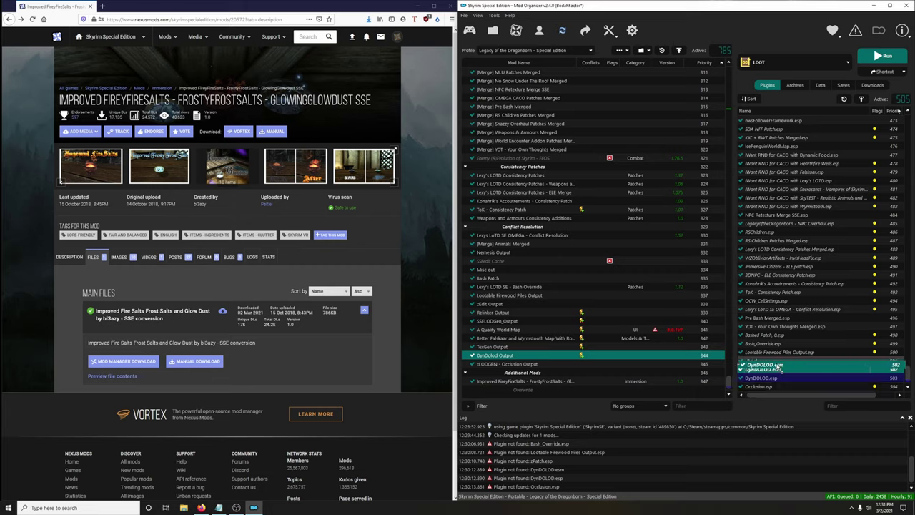
left_click_drag(777, 369, 777, 378)
left_click_drag(908, 377, 908, 126)
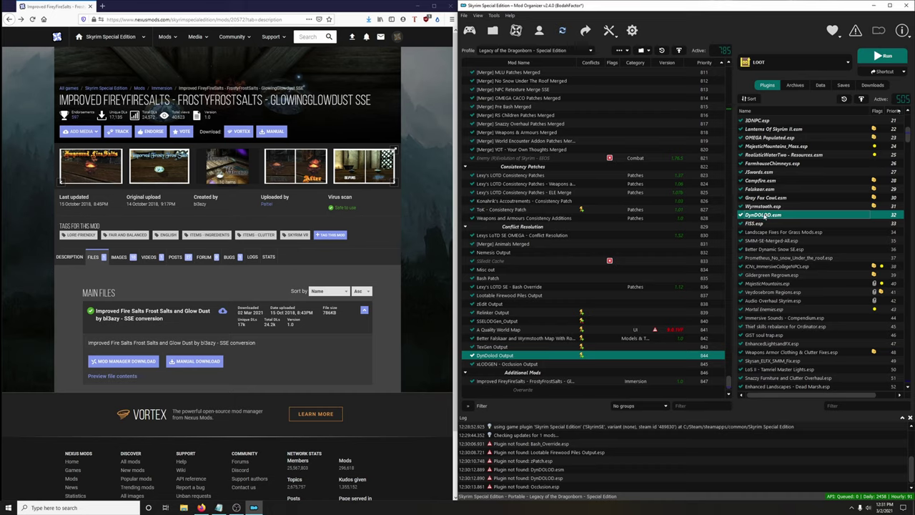
left_click_drag(908, 129, 908, 376)
Step: Launch SSEEdit from the mod manager with all active plugins loaded and no ModGroups activated
left_click(793, 62)
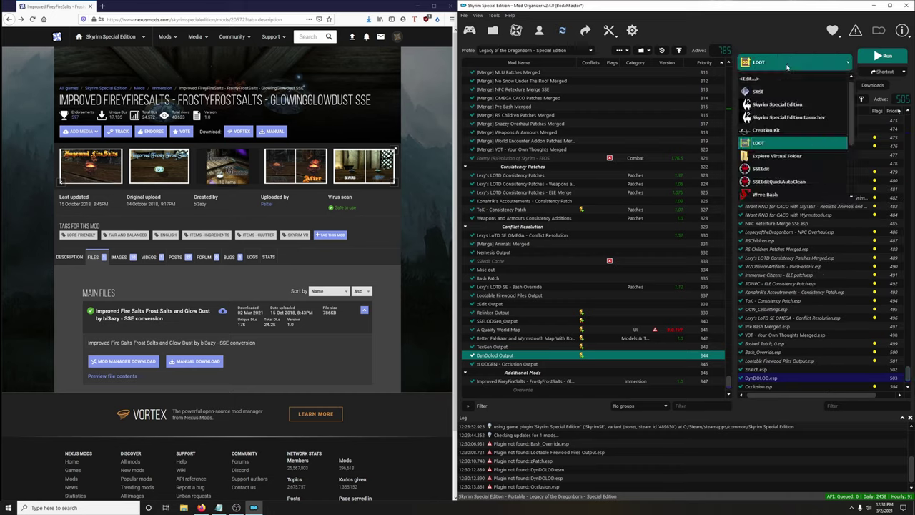
left_click(768, 169)
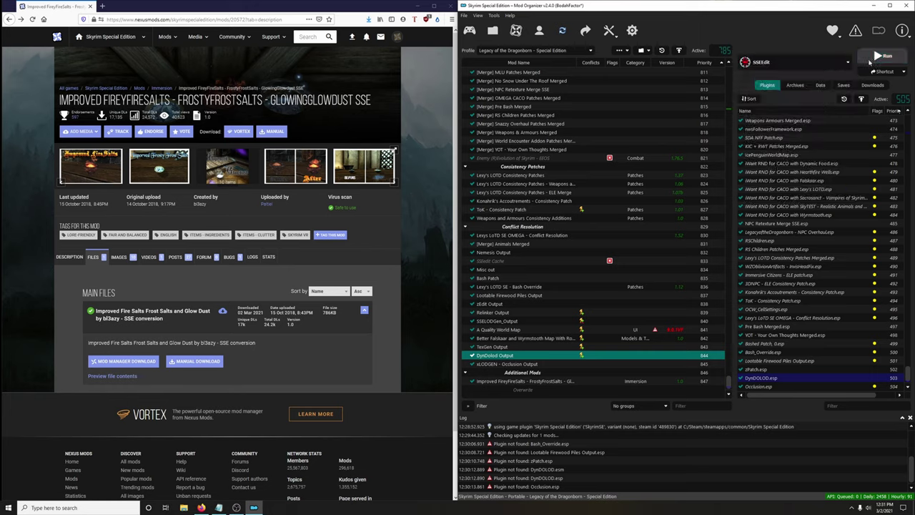
left_click(876, 56)
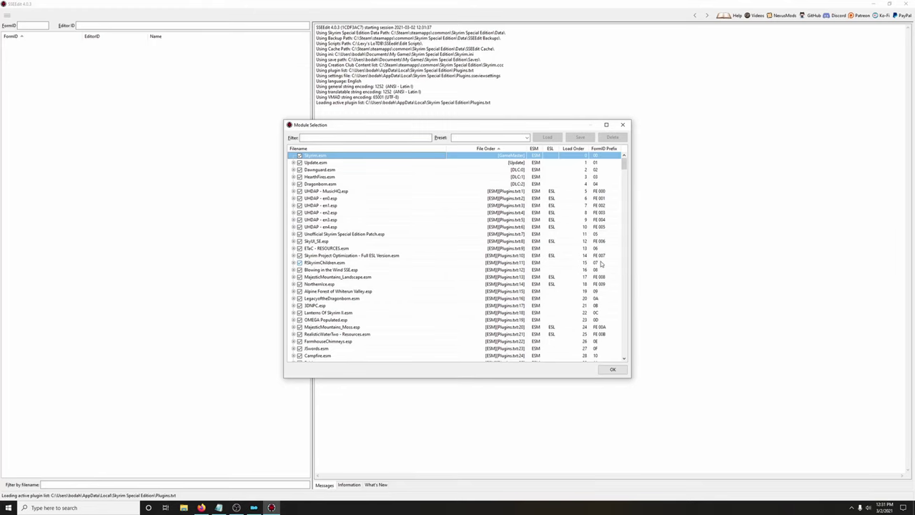
left_click(618, 372)
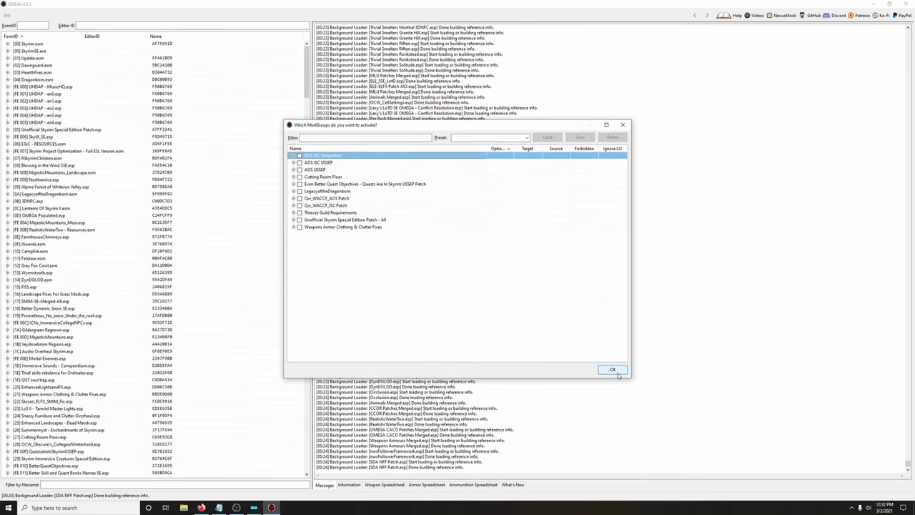
left_click(617, 366)
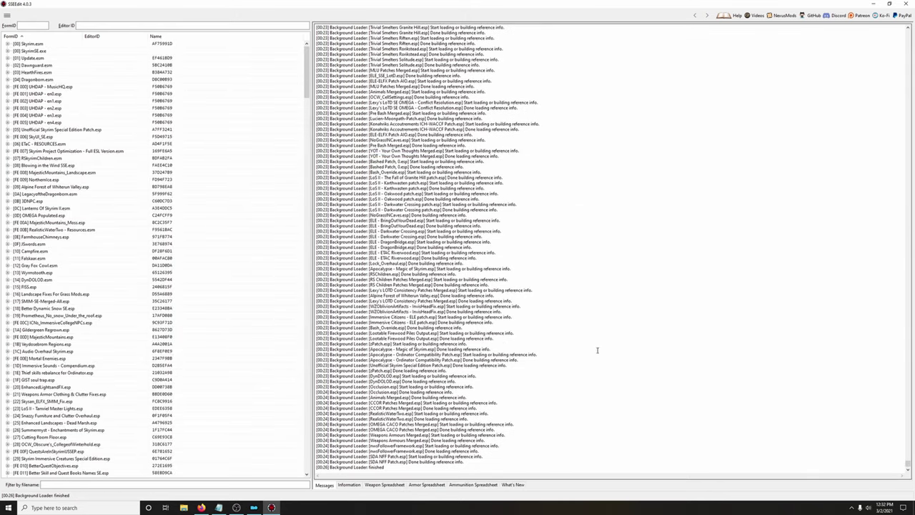
Step: Filter the plugins by "improved", select Improved Fire Salts Frost Salts And Glow Dust.esp, and clear the filter to locate it in the full list
left_click(74, 484)
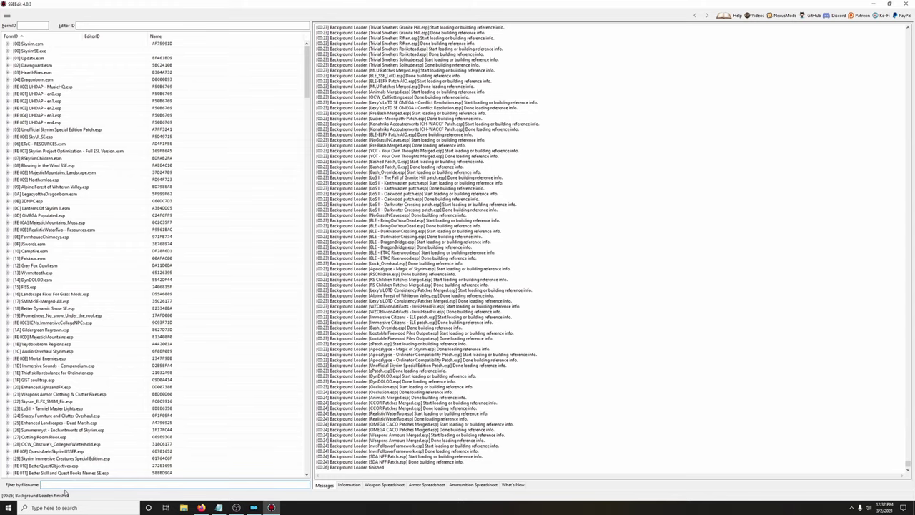
type("improved")
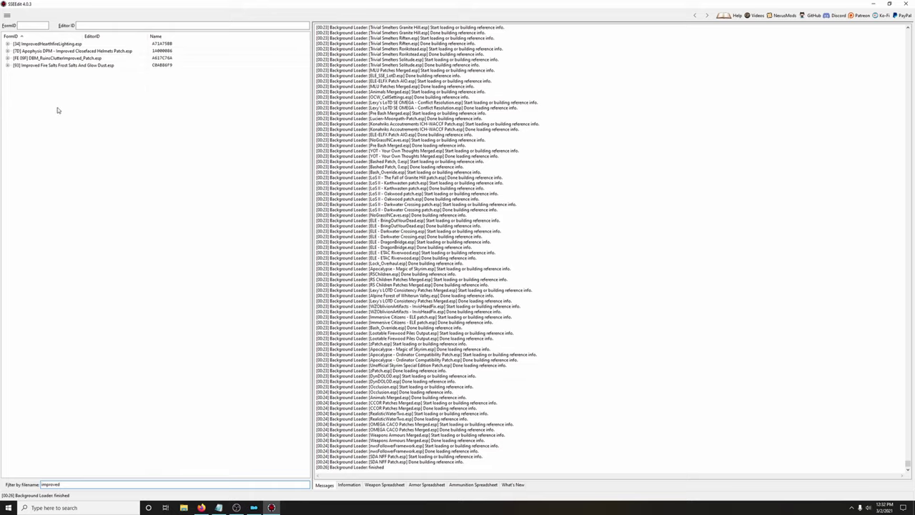
left_click(15, 67)
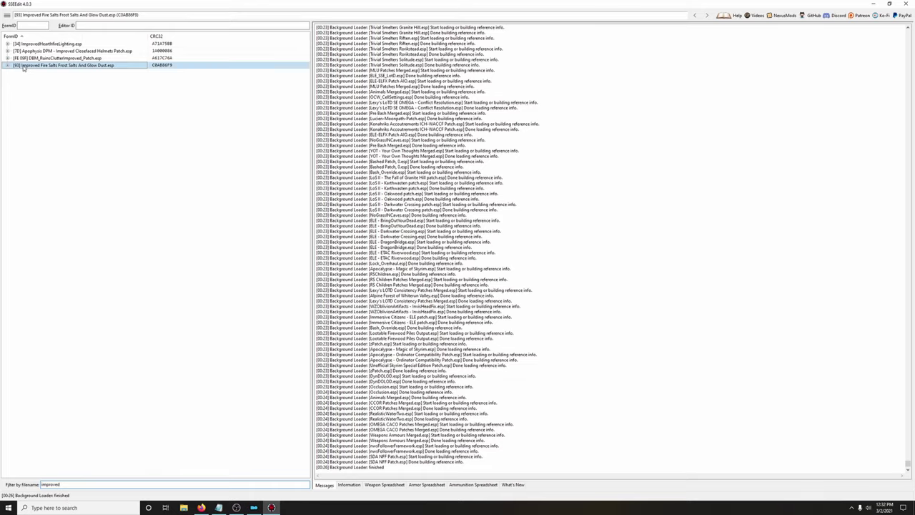
left_click_drag(62, 485, 4, 482)
key("BackSpace")
left_click_drag(306, 71, 300, 336)
scroll(32, 261, "down", 1)
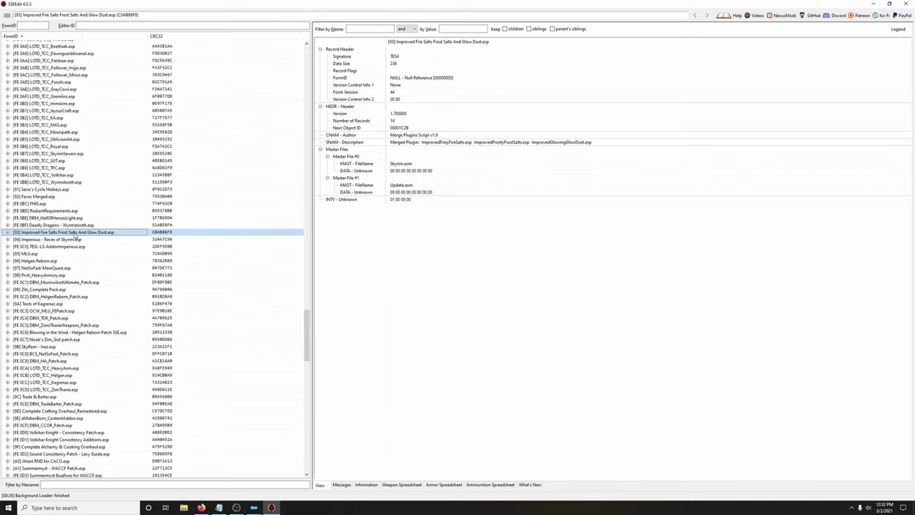
Step: Expand Improved Fire Salts Frost Salts And Glow Dust.esp and its Addon Node, FormID List and Ingredient groups
right_click(52, 239)
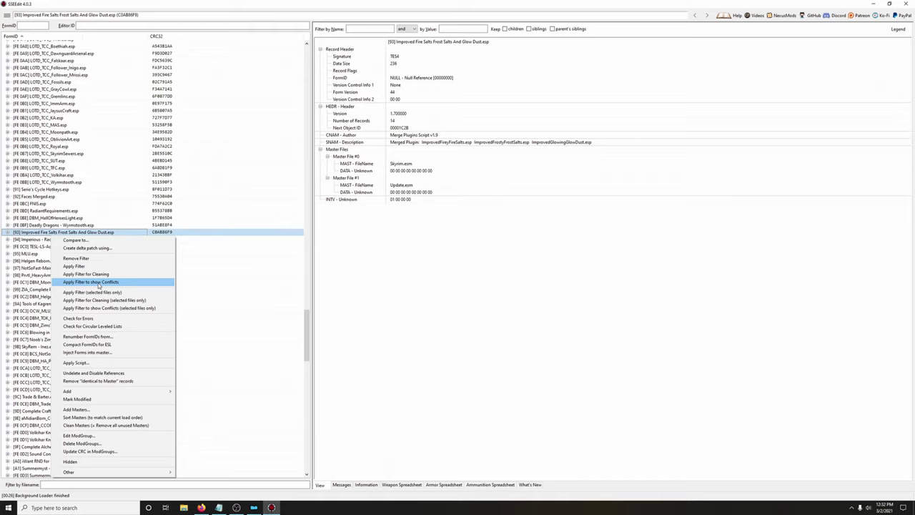
left_click(32, 237)
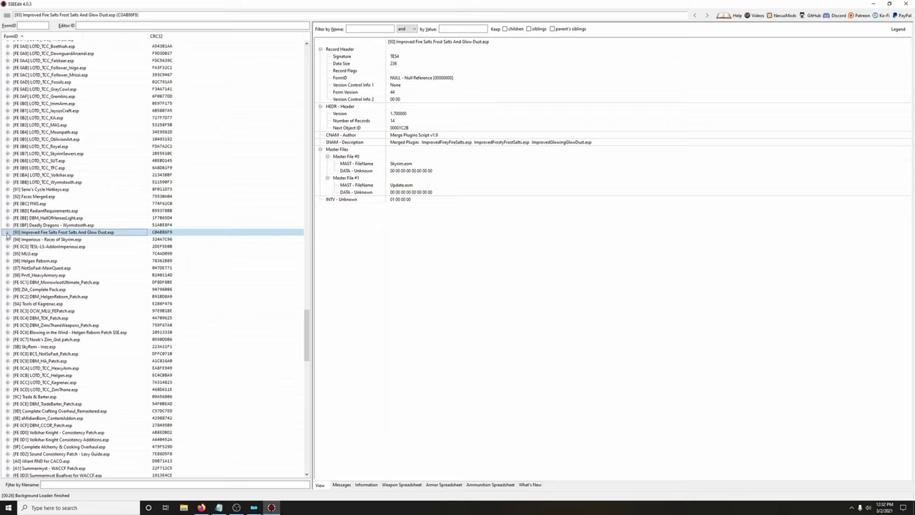
left_click(7, 232)
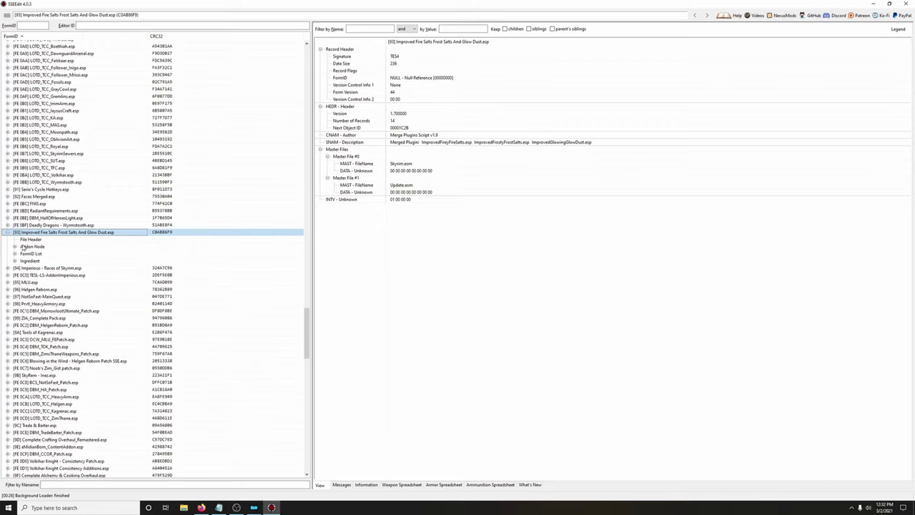
left_click(15, 246)
left_click(15, 289)
scroll(47, 266, "down", 4)
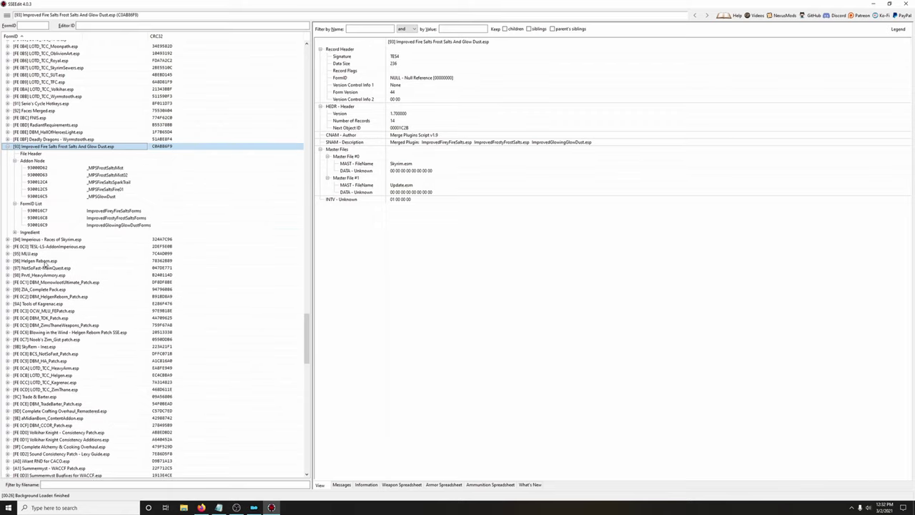
left_click(15, 232)
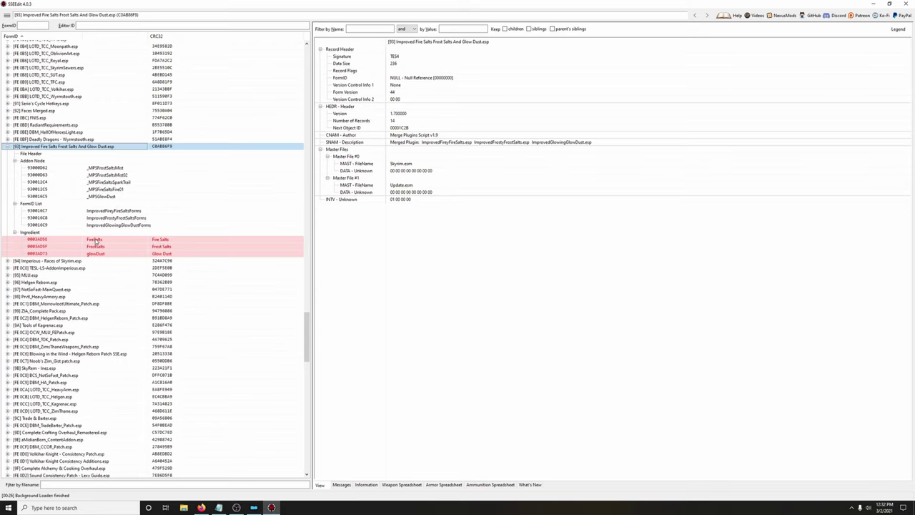
Step: Open the plugin's FireSalts ingredient record and widen the two mod columns to compare their conflicting values
left_click(96, 240)
left_click(96, 247)
left_click(97, 240)
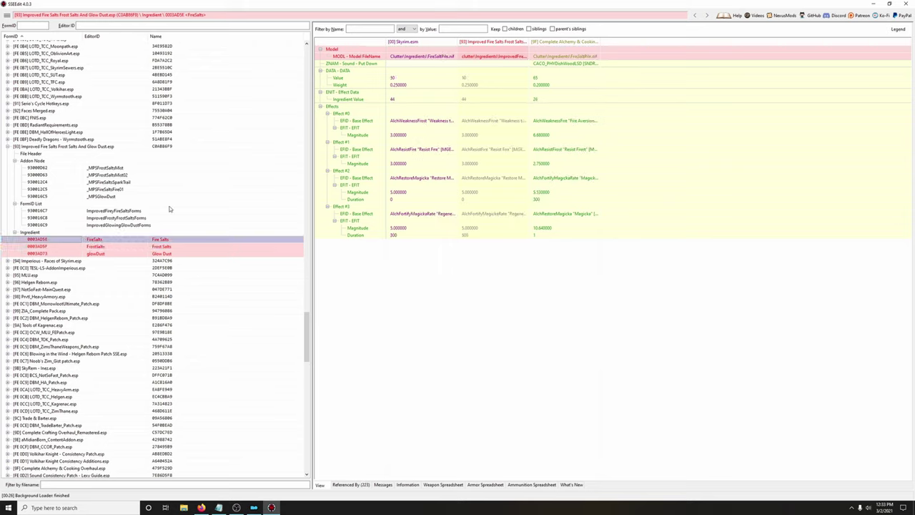
left_click_drag(529, 41, 581, 41)
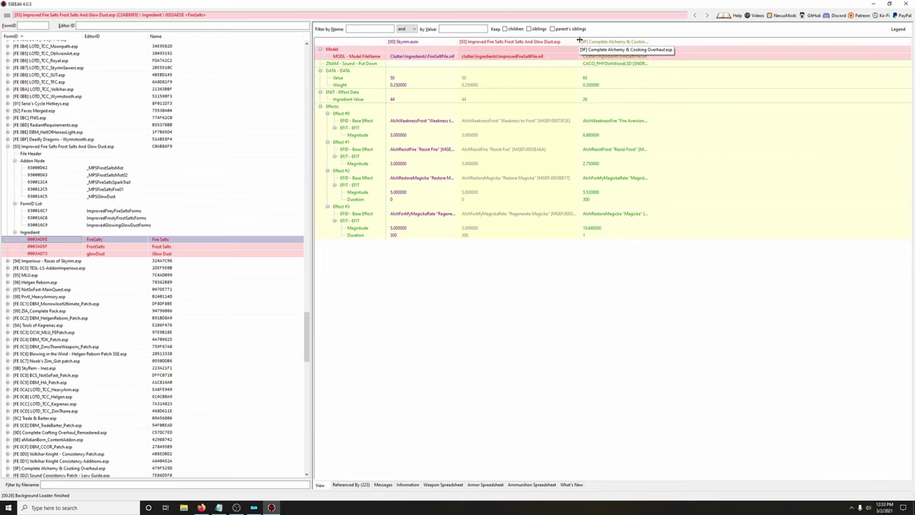
left_click_drag(649, 41, 715, 42)
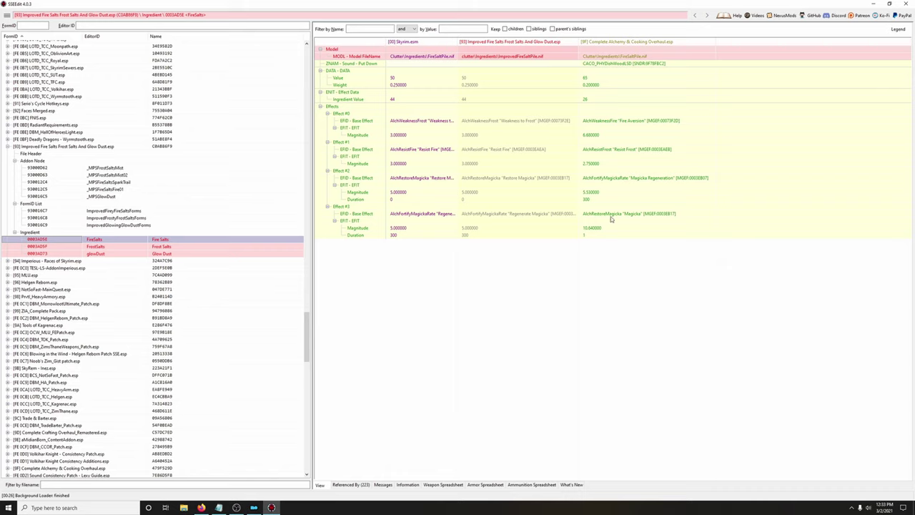
Step: Copy the Complete Alchemy & Cooking Overhaul.esp version of FireSalts as an override into a new non-ESL .esp named "Additional Conflict Resolution"
right_click(620, 45)
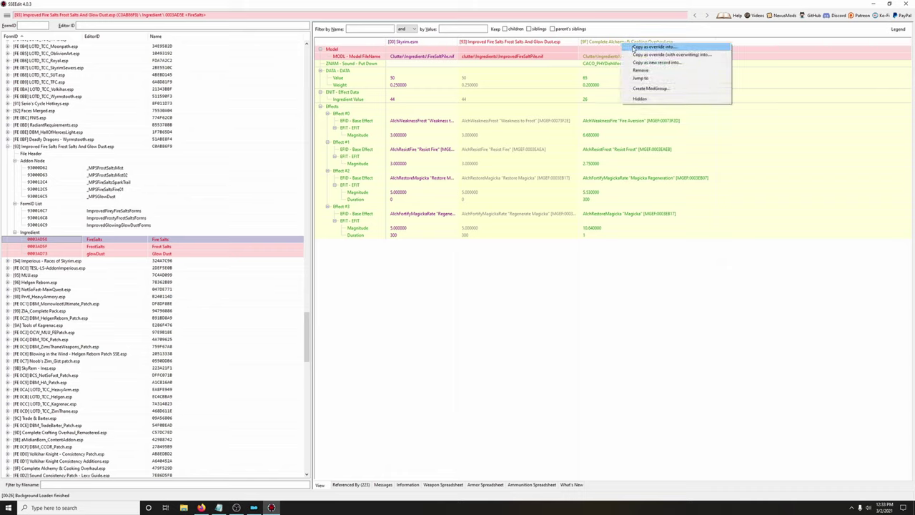
left_click(636, 48)
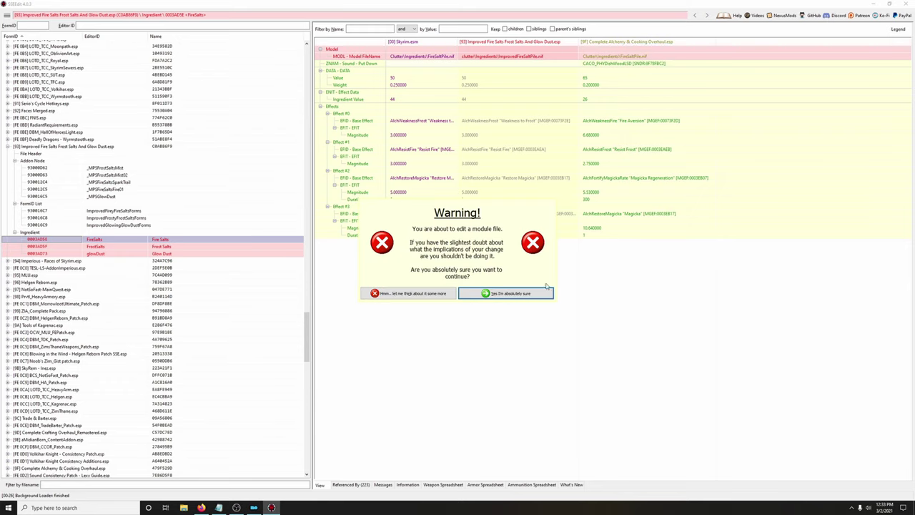
left_click(509, 292)
left_click_drag(624, 178, 619, 346)
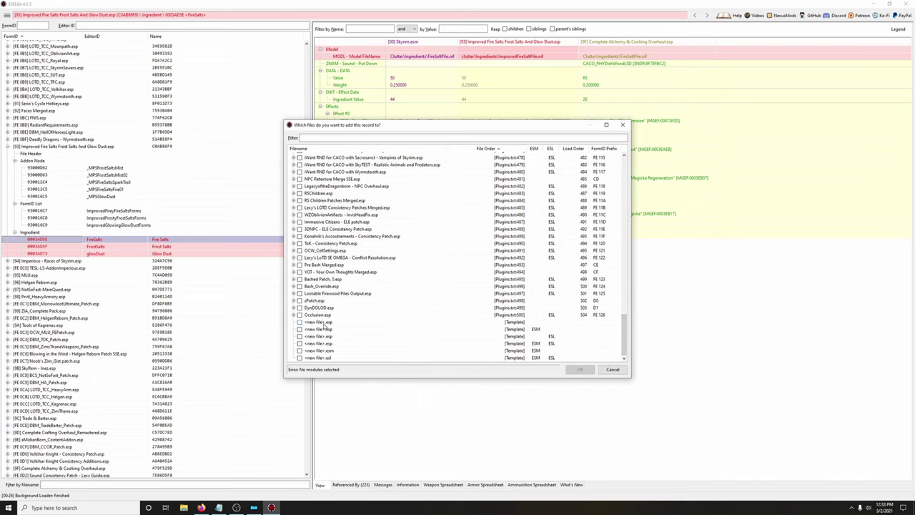
left_click(300, 323)
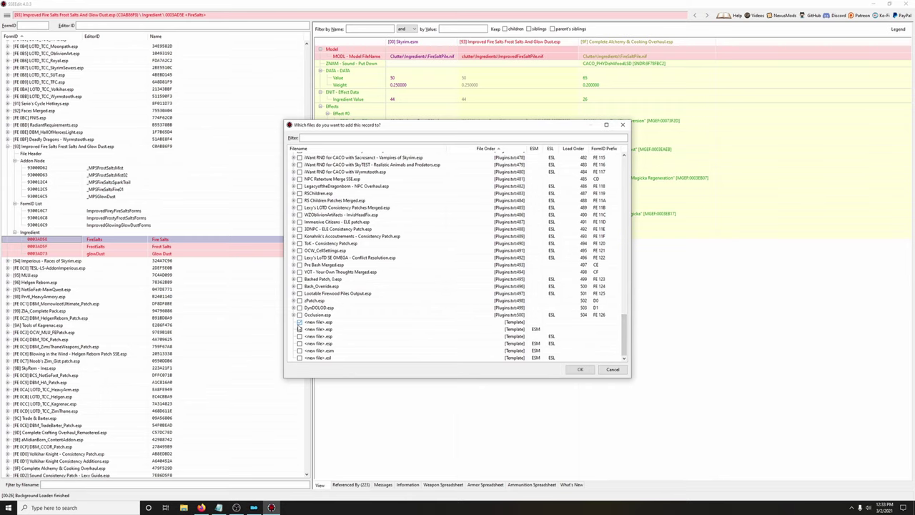
left_click(580, 370)
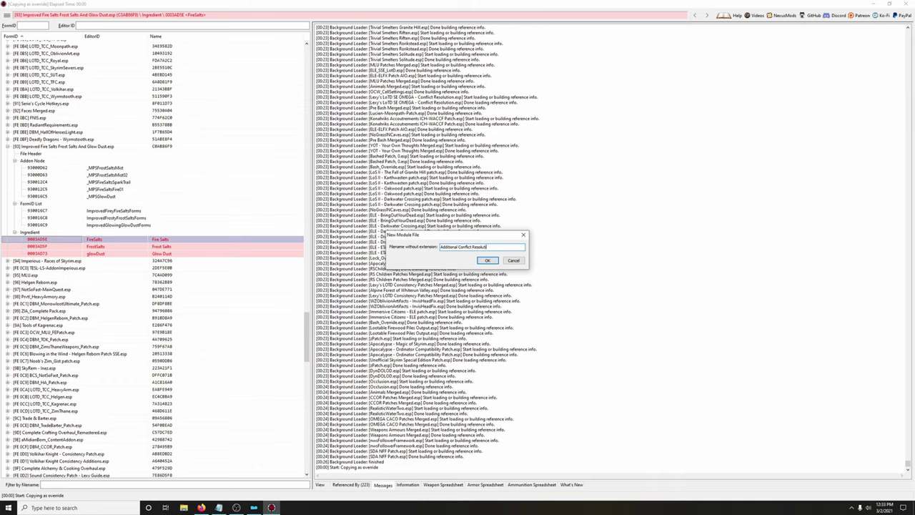
type("on")
key("Return")
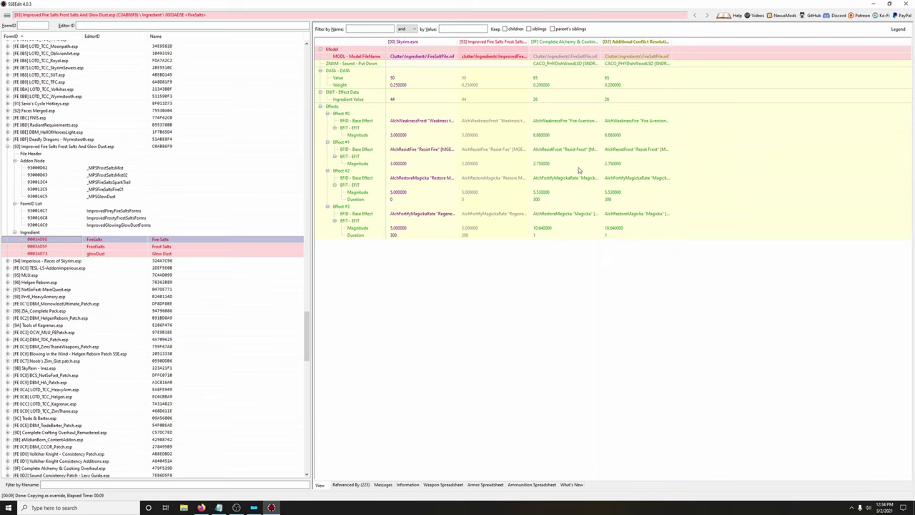
Step: Carry the improved FireSalts model filename over to the Additional Conflict Resolution.esp override and check the record's comparison
left_click_drag(600, 41, 628, 41)
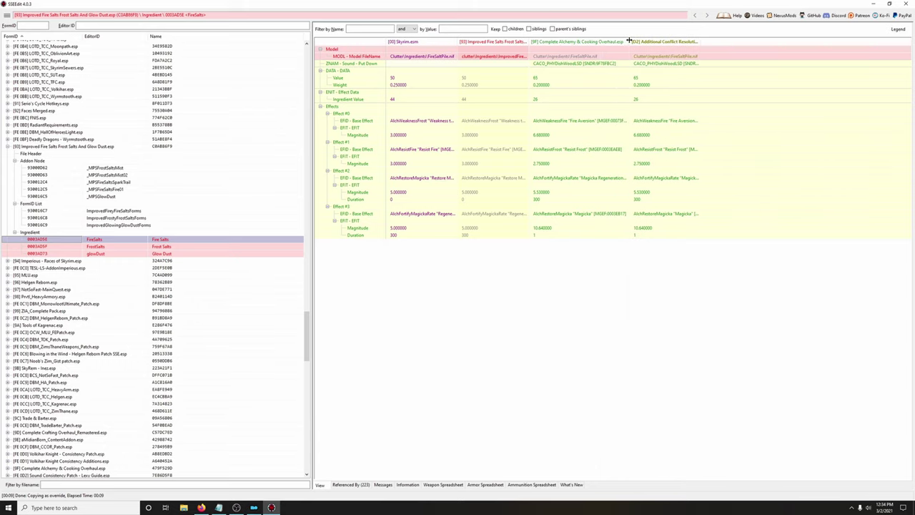
left_click_drag(701, 41, 743, 41)
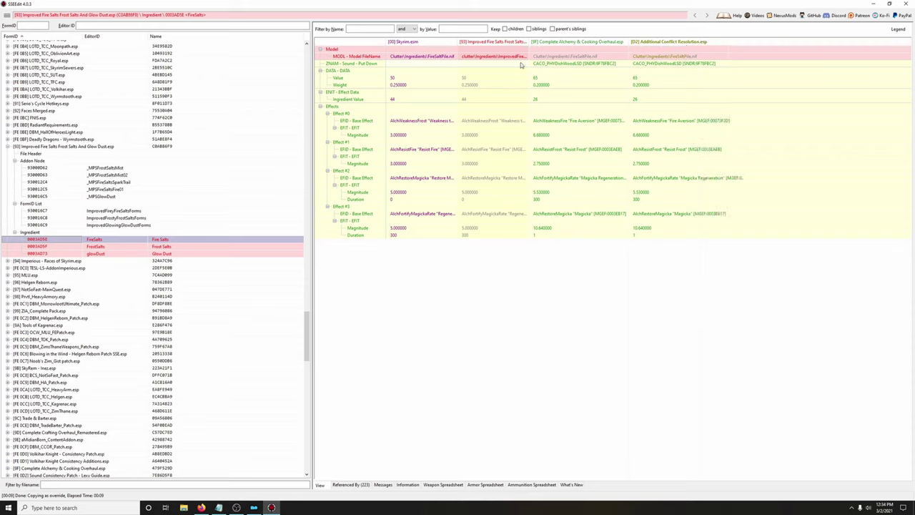
left_click_drag(529, 40, 697, 62)
left_click(543, 59)
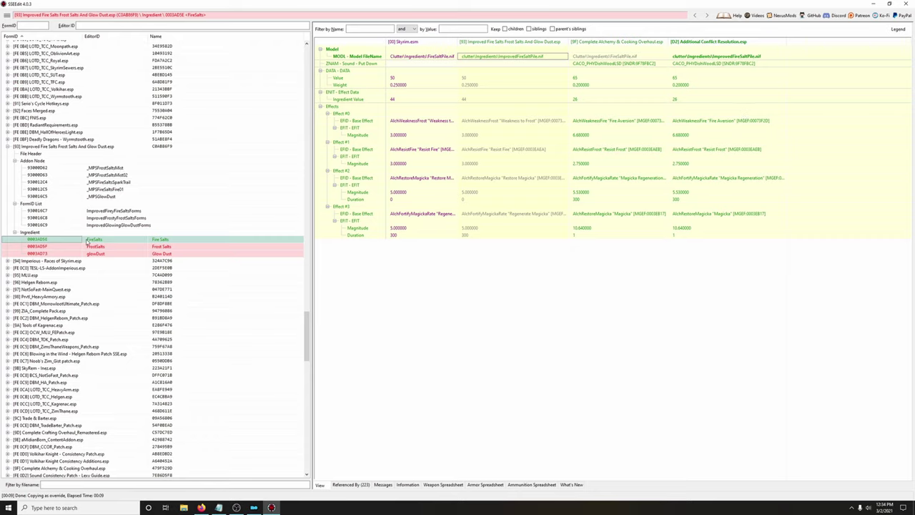
left_click(92, 248)
left_click(120, 240)
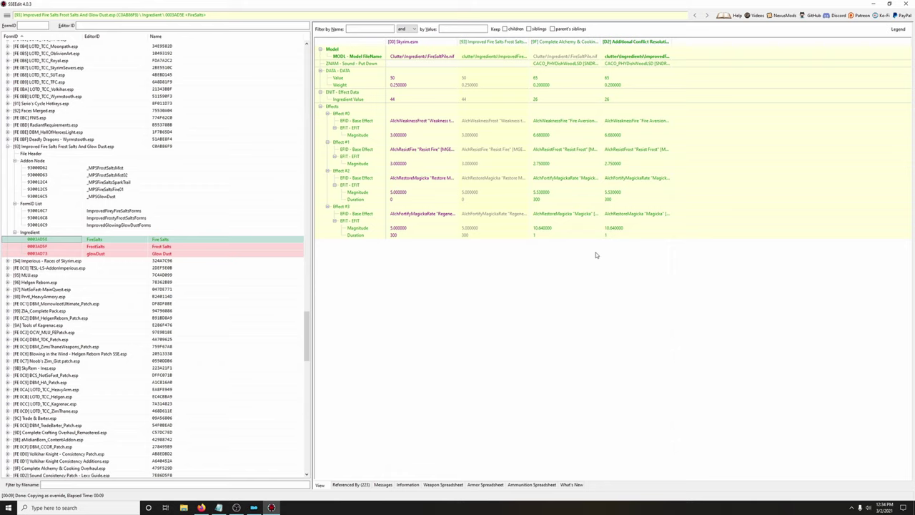
left_click_drag(531, 41, 611, 41)
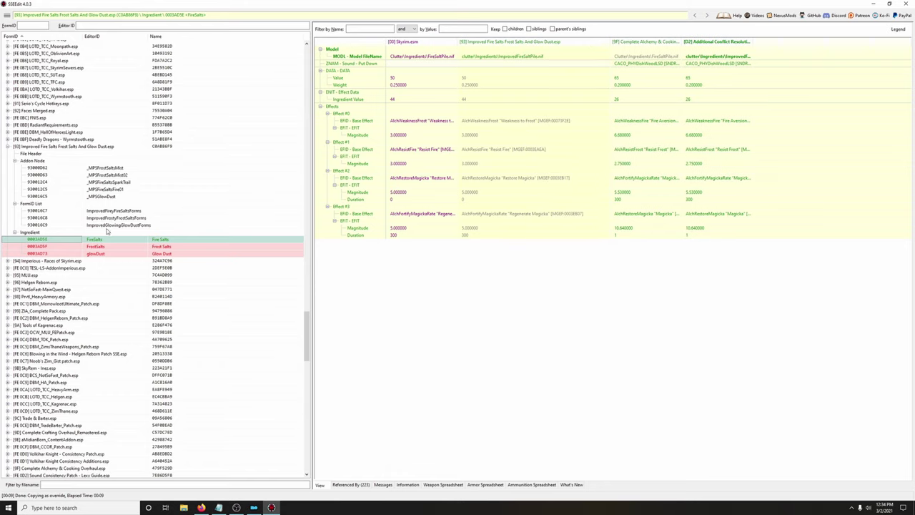
Step: Open the FrostSalts record, reveal its non-conflicting and empty rows for inspection, and hide them again
left_click(105, 248)
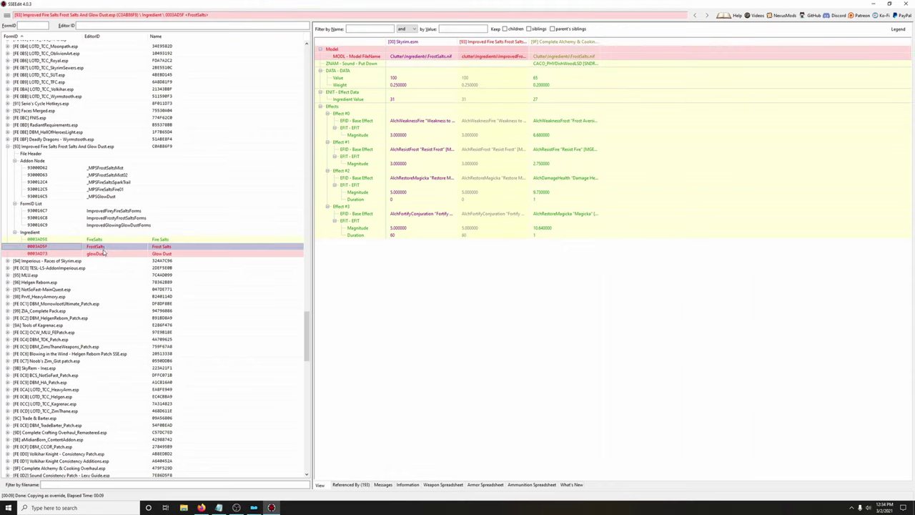
right_click(573, 45)
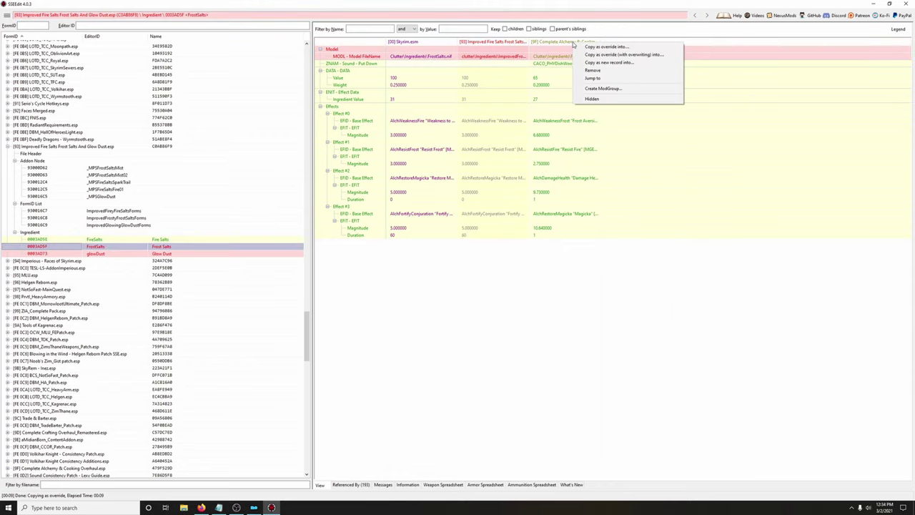
left_click(664, 276)
right_click(645, 275)
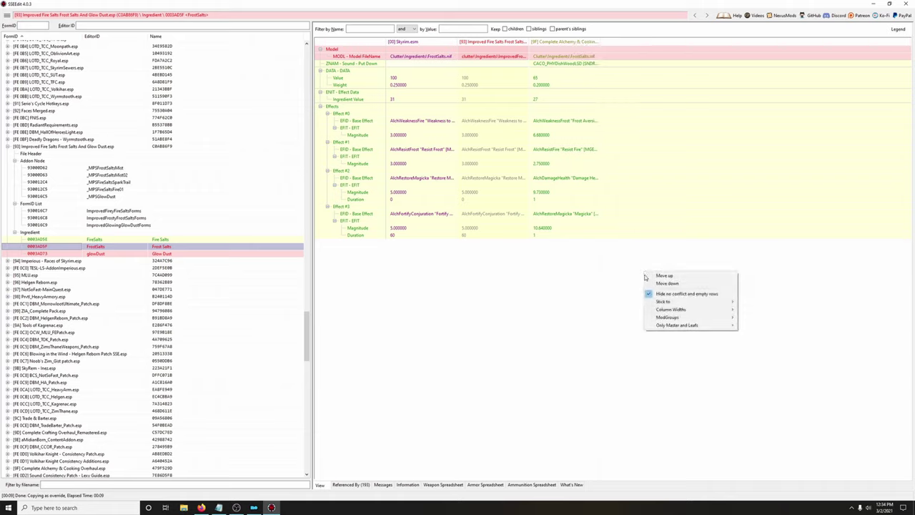
left_click(648, 232)
right_click(649, 231)
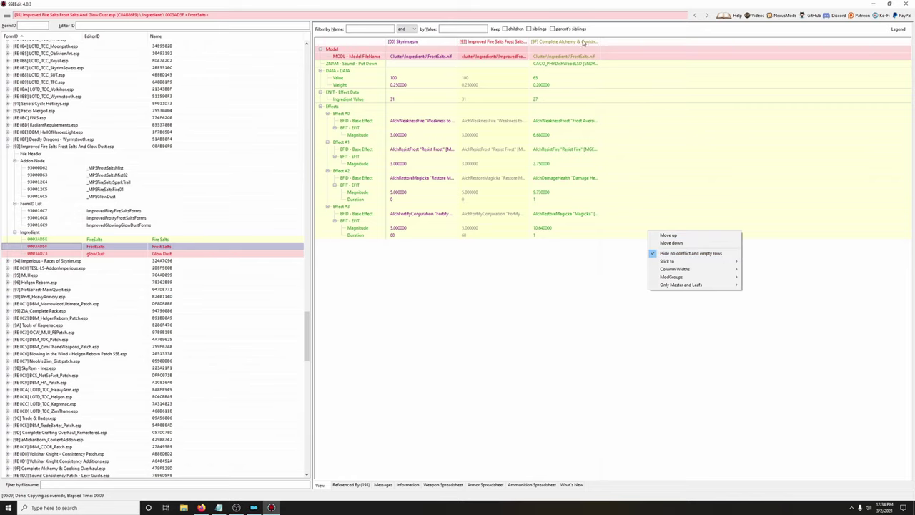
left_click(665, 253)
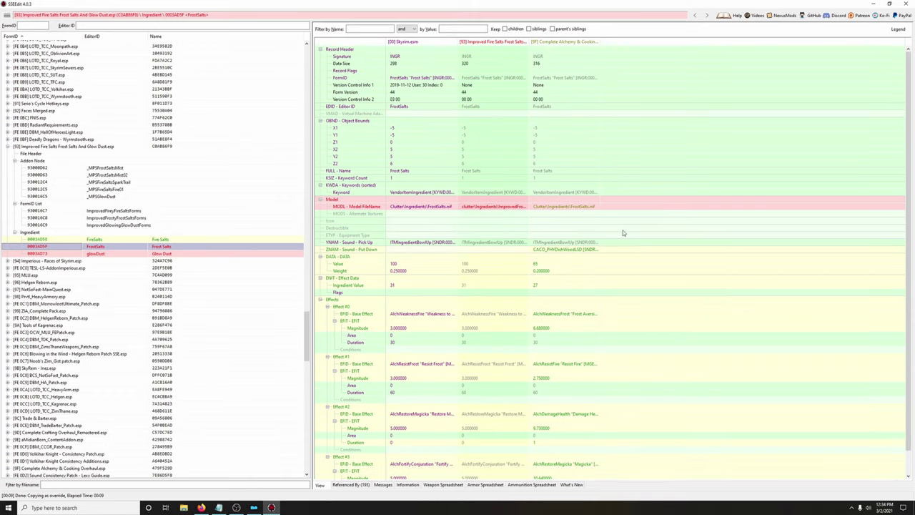
right_click(632, 207)
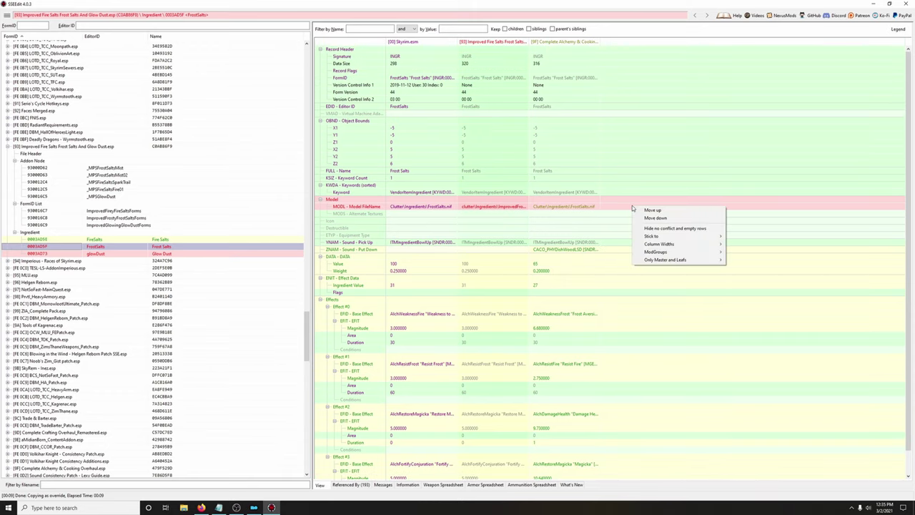
left_click(656, 228)
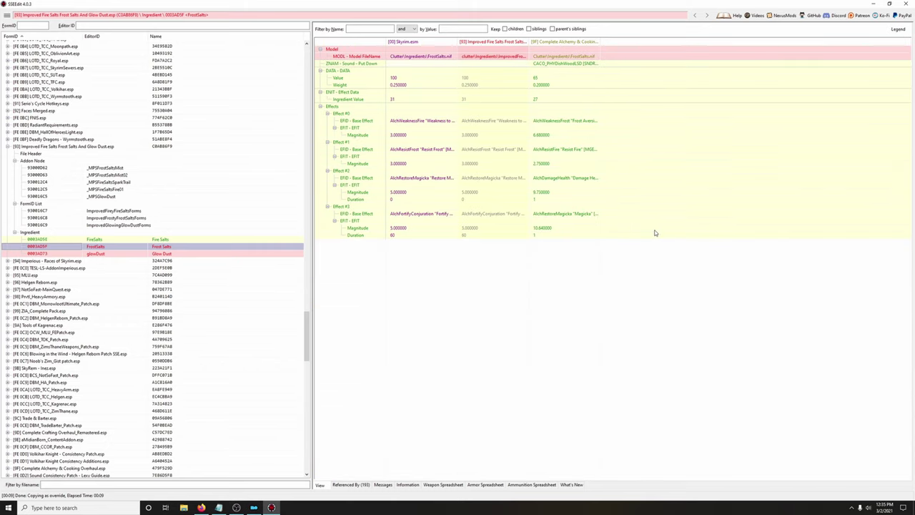
Step: Copy the Complete Alchemy & Cooking Overhaul.esp FrostSalts as an override into Additional Conflict Resolution.esp and carry over the improved model filename
right_click(561, 42)
left_click(579, 46)
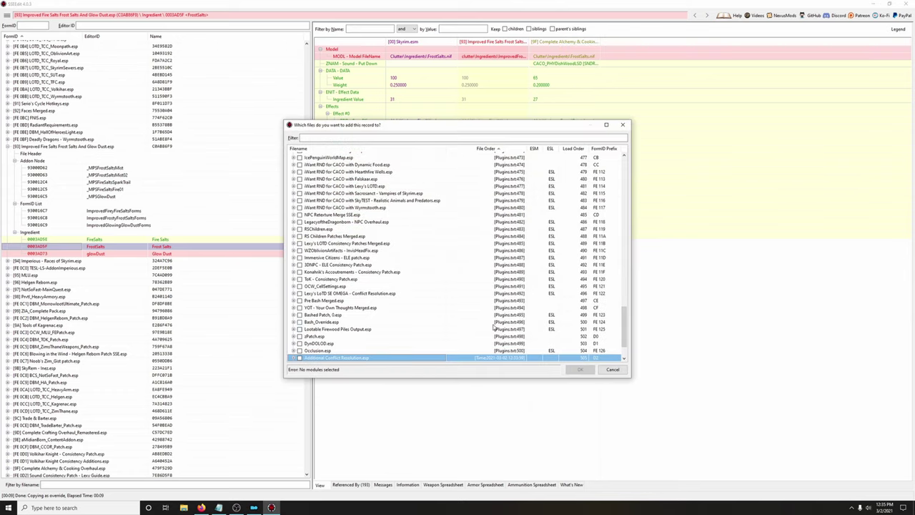
scroll(363, 349, "down", 2)
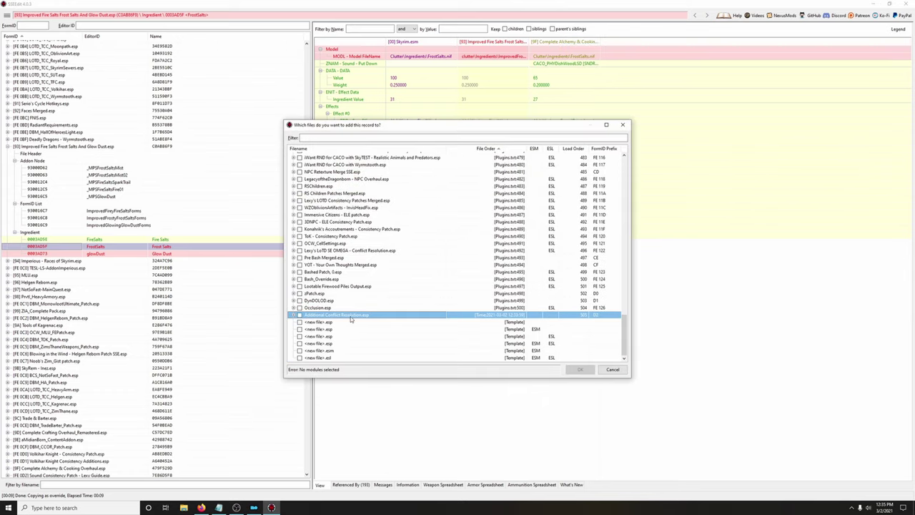
left_click(300, 315)
left_click(580, 369)
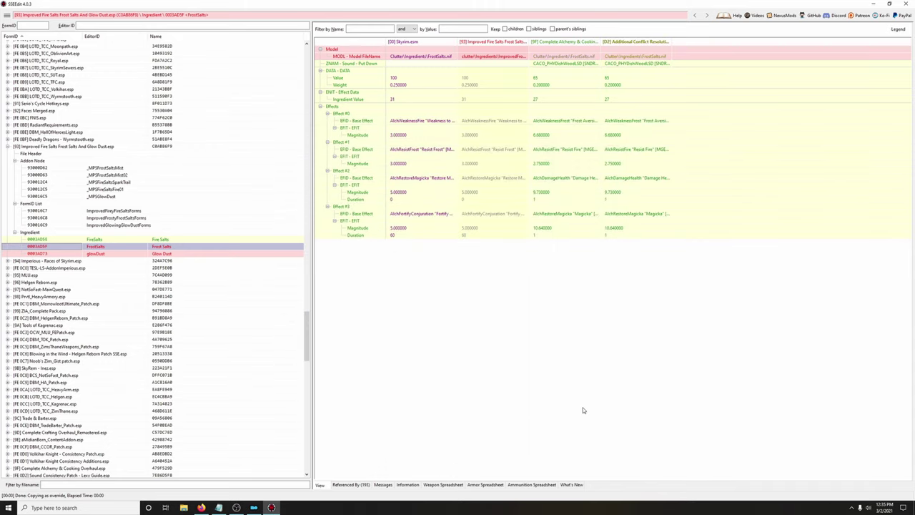
left_click(523, 57)
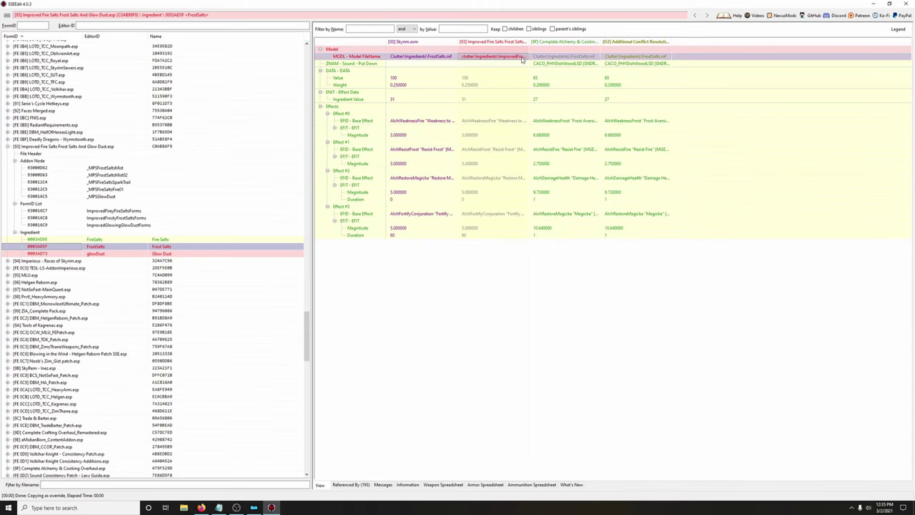
left_click_drag(523, 59, 624, 60)
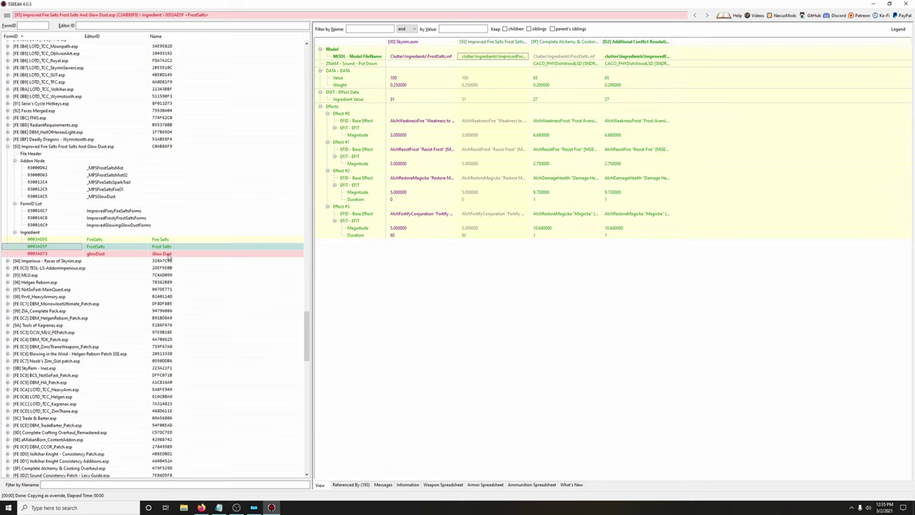
Step: Open the glowDust record and compare the model filename and other conflicting values across its overriding plugins, widening their columns
left_click(164, 254)
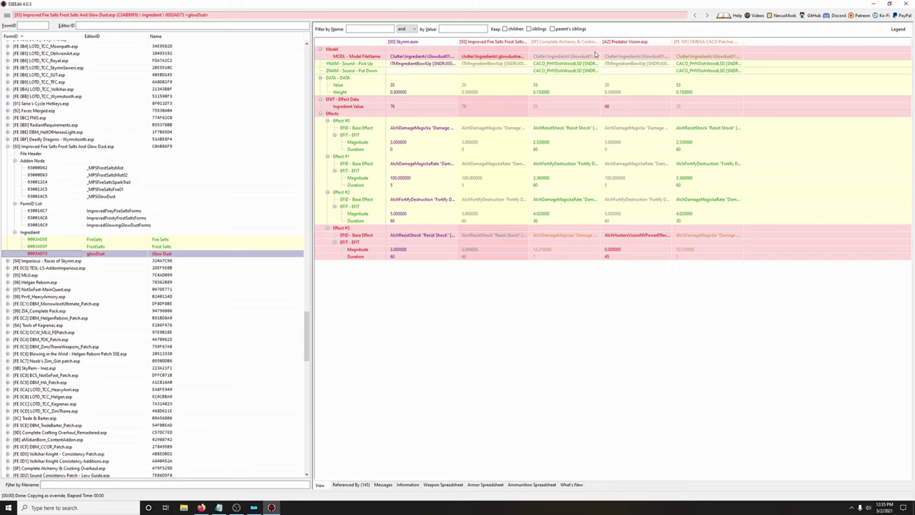
left_click_drag(601, 42, 614, 42)
left_click_drag(758, 43, 801, 44)
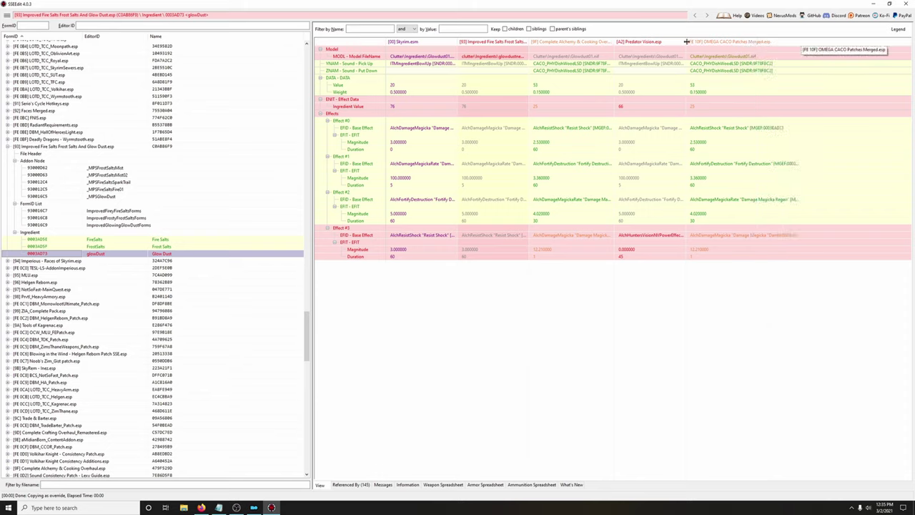
left_click_drag(686, 42, 702, 41)
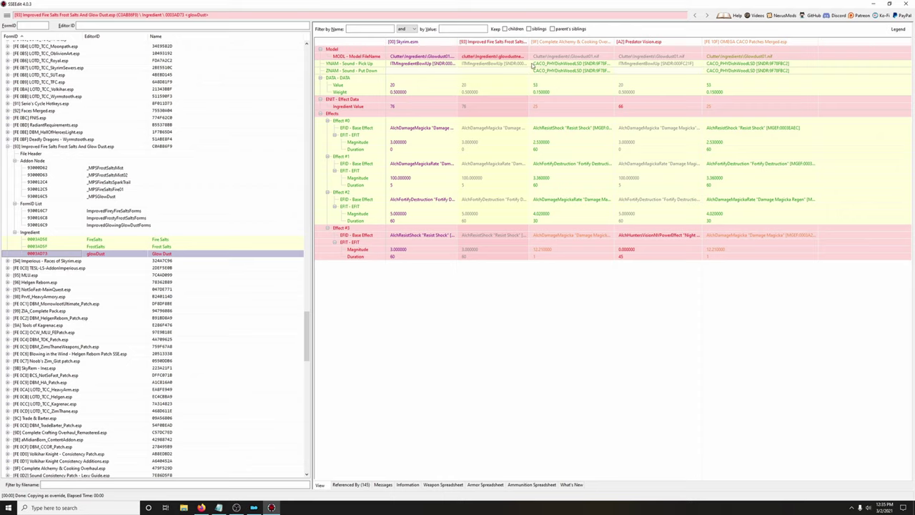
left_click(520, 57)
left_click_drag(519, 57, 759, 59)
left_click_drag(504, 57, 520, 63)
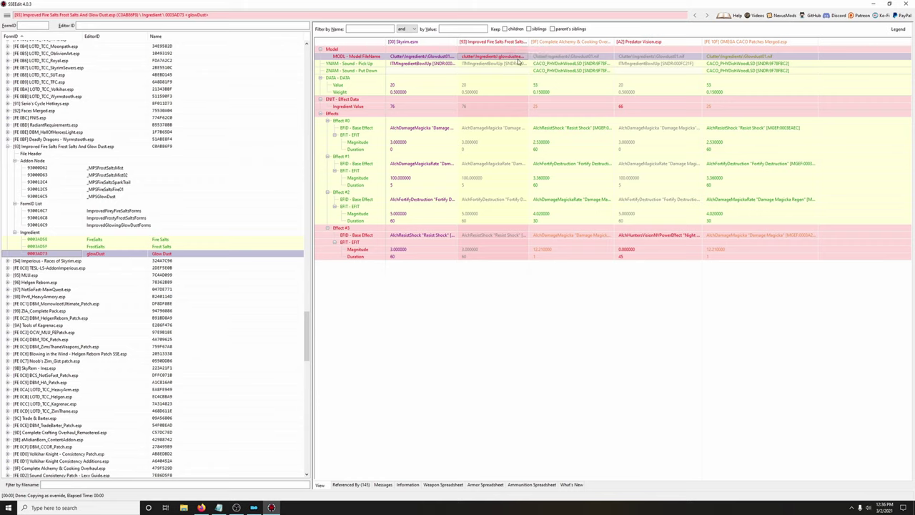
Step: Copy the OMEGA CACO Patches Merged.esp version of glowDust as an override into Additional Conflict Resolution.esp
right_click(746, 45)
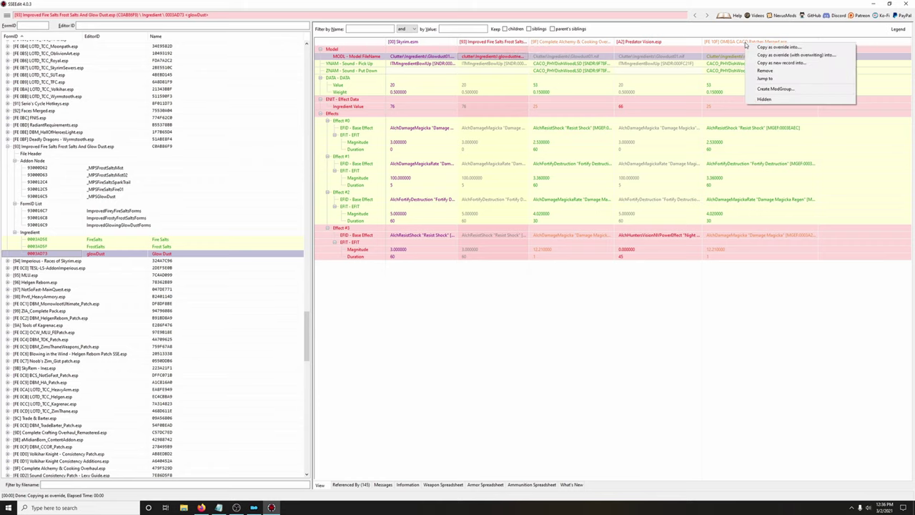
left_click(755, 47)
scroll(350, 349, "down", 2)
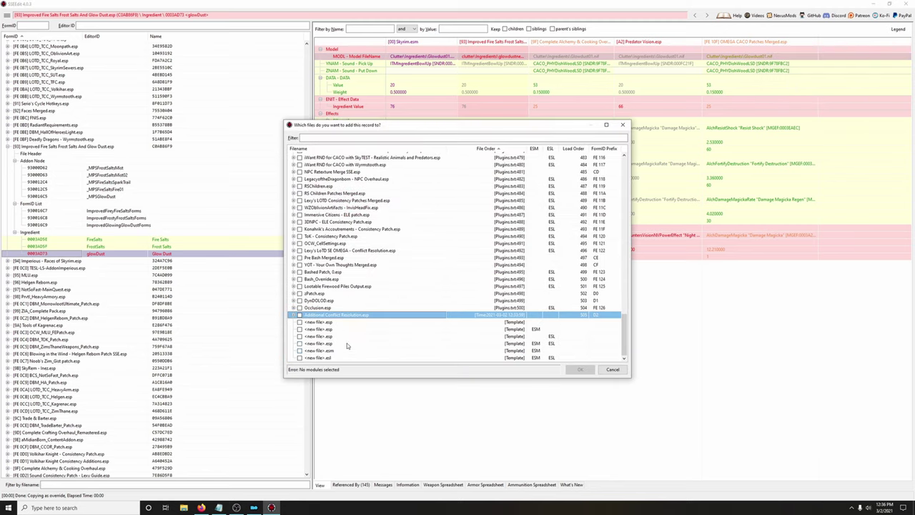
left_click(299, 315)
left_click(580, 369)
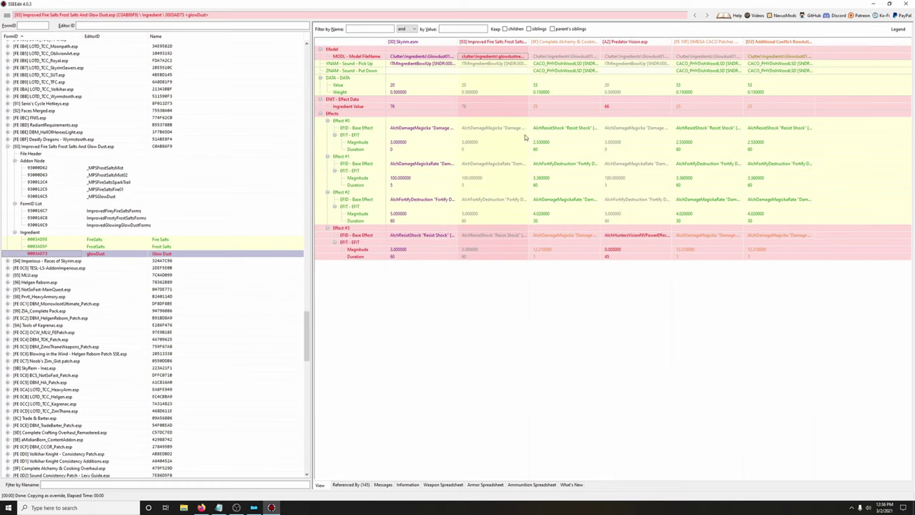
Step: Carry the improved glowDust model filename over to the Additional Conflict Resolution.esp override, then exit SSEEdit, saving that plugin without a backup
left_click_drag(503, 58, 758, 60)
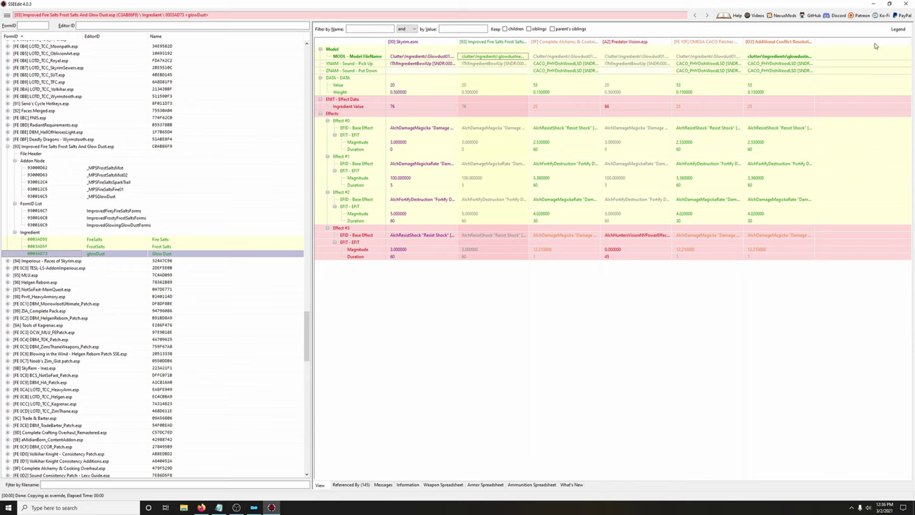
left_click(906, 4)
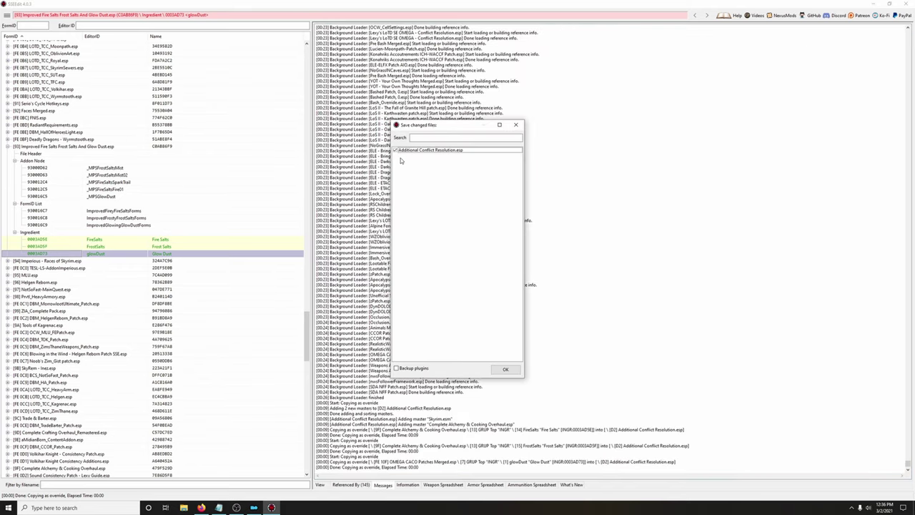
left_click(505, 370)
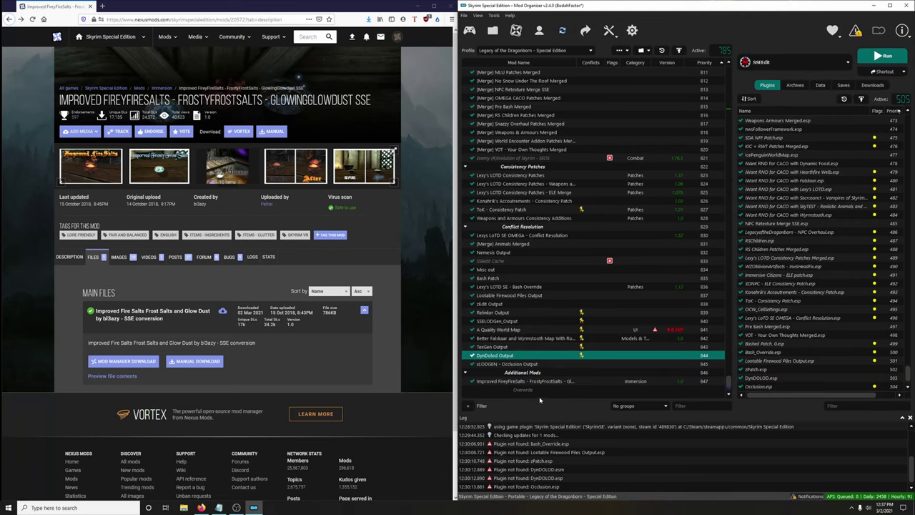
Step: Create a mod named Additional Conflict Resolution from the Overwrite contents in Mod Organizer
scroll(779, 372, "down", 1)
left_click(785, 387)
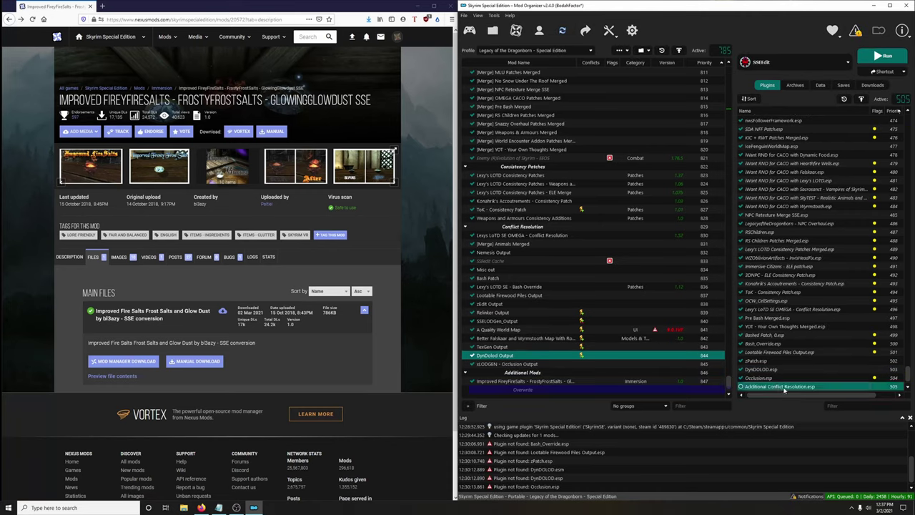
right_click(530, 391)
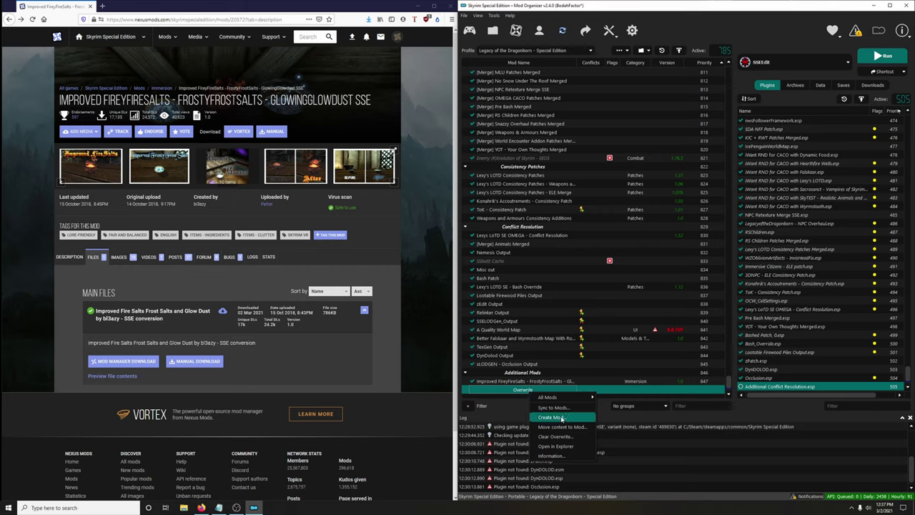
left_click(552, 417)
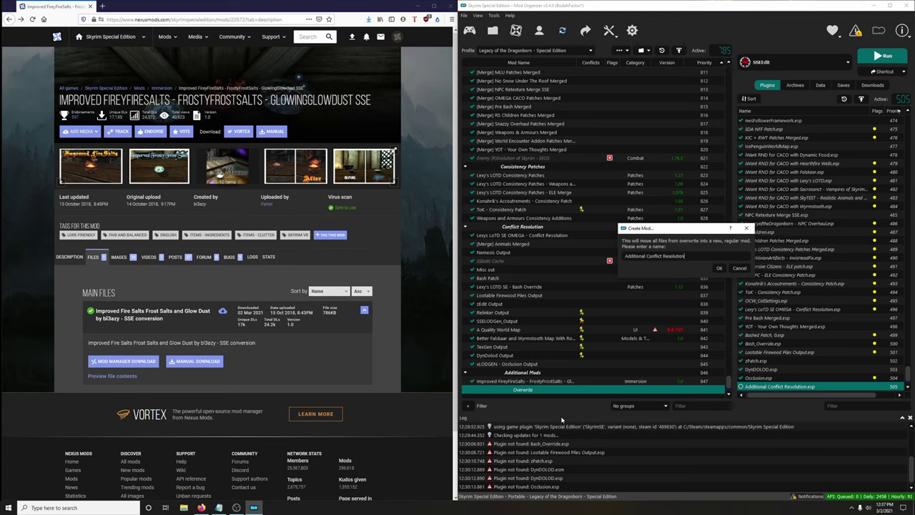
key("Return")
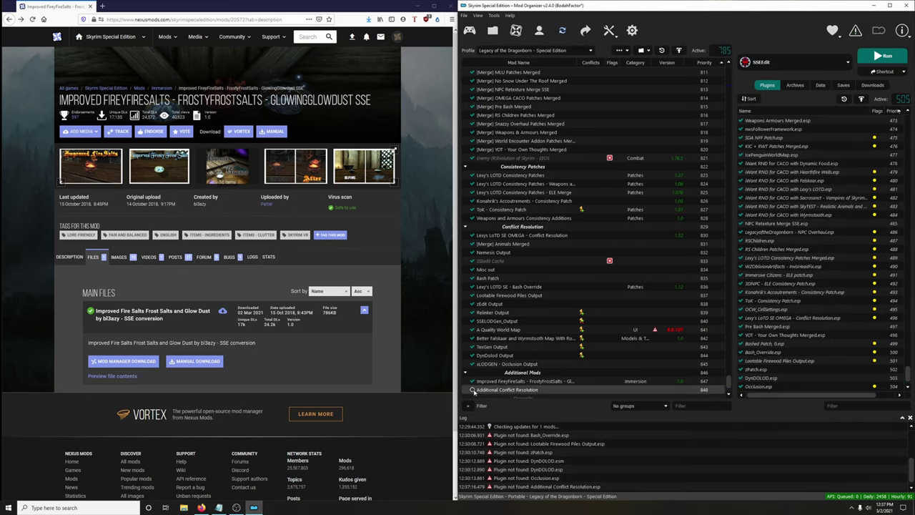
Step: Enable the Additional Conflict Resolution mod and place both it and its plugin directly after Lexys LoTD SE OMEGA - Conflict Resolution
left_click_drag(474, 393, 516, 236)
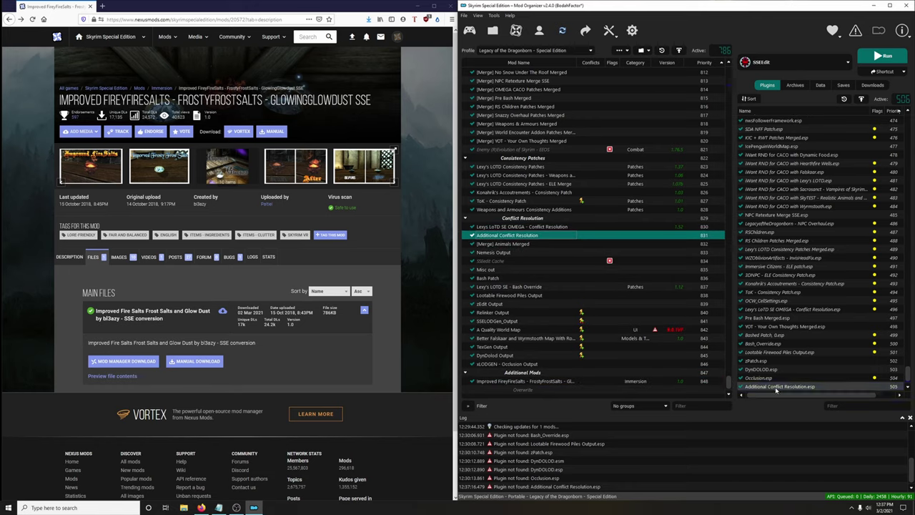
key("Up")
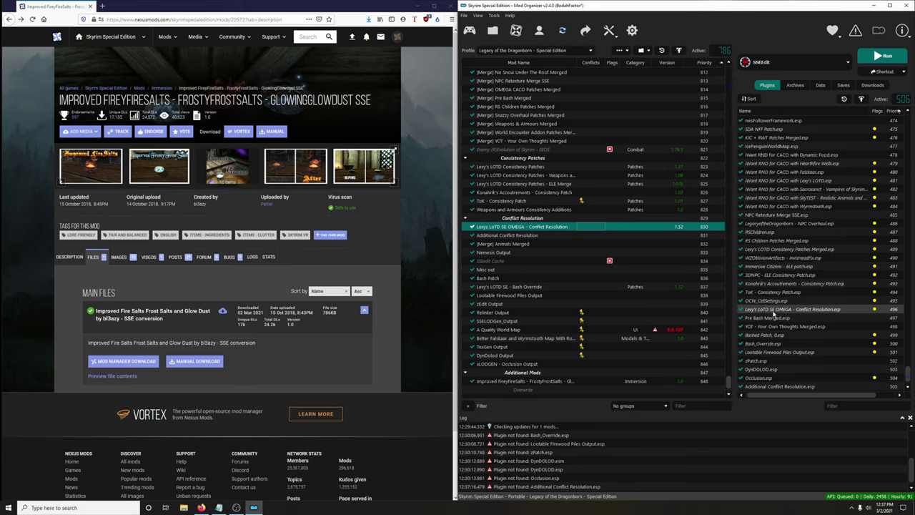
left_click_drag(785, 386, 794, 317)
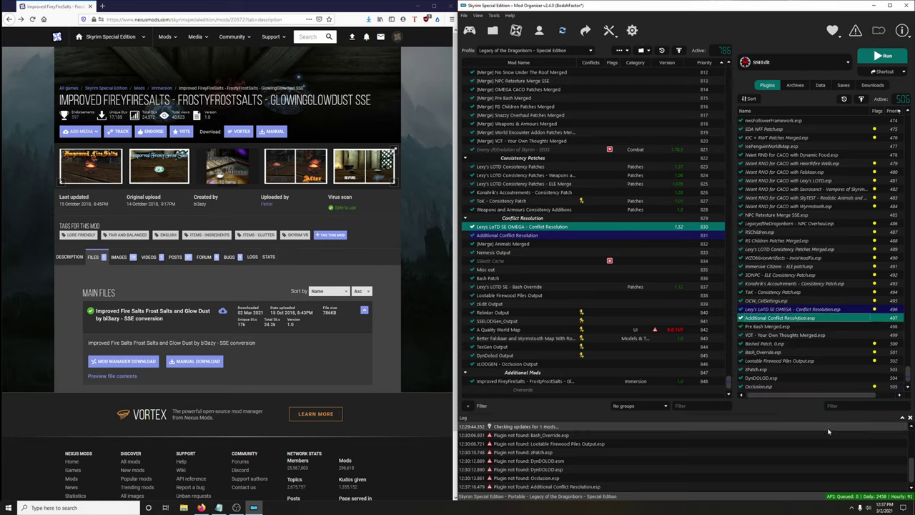
Step: Launch the game through SKSE and examine the improved Glow Dust in the game world
left_click(787, 63)
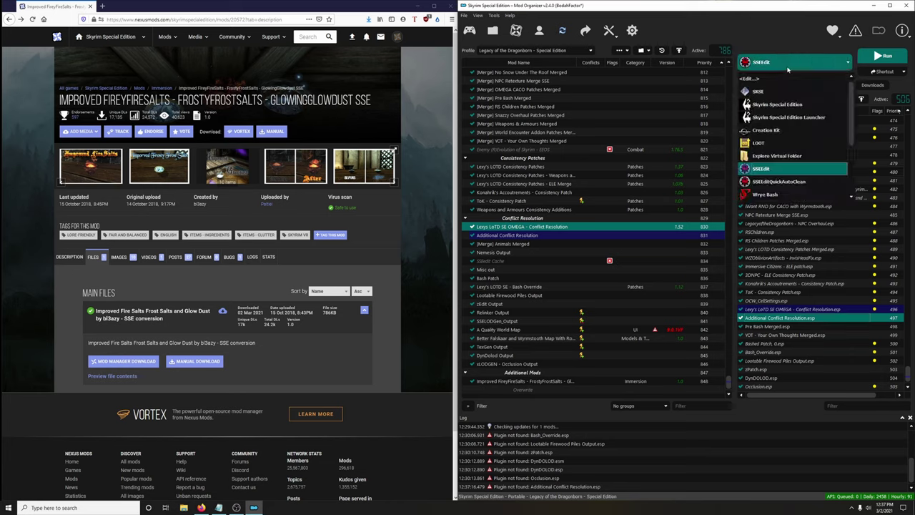
left_click(758, 92)
left_click(884, 56)
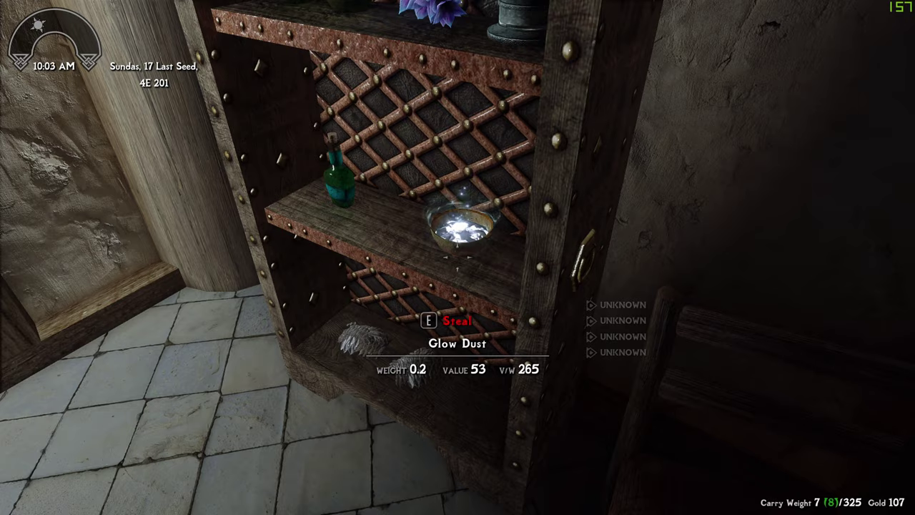
key("s")
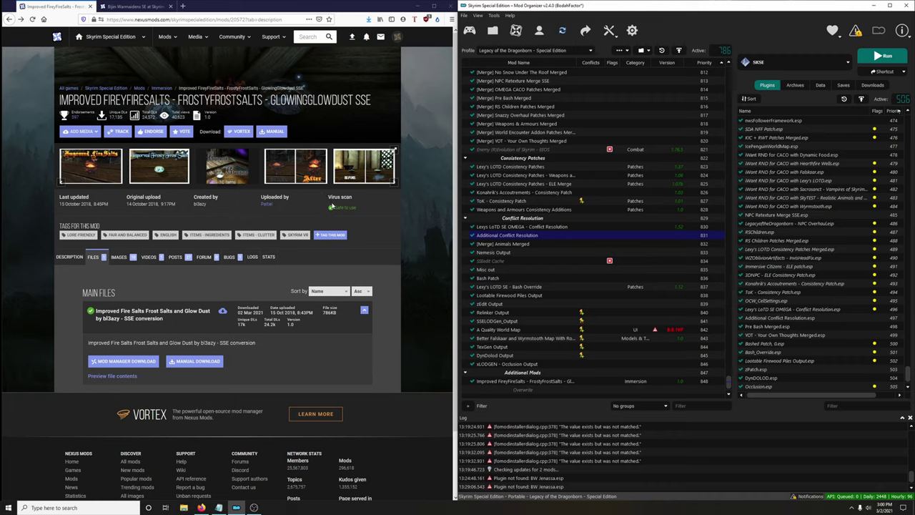
Step: Download the Bijin Warmaidens SE v3.1.3 main file from its Nexus Mods page to the mod manager
left_click(138, 7)
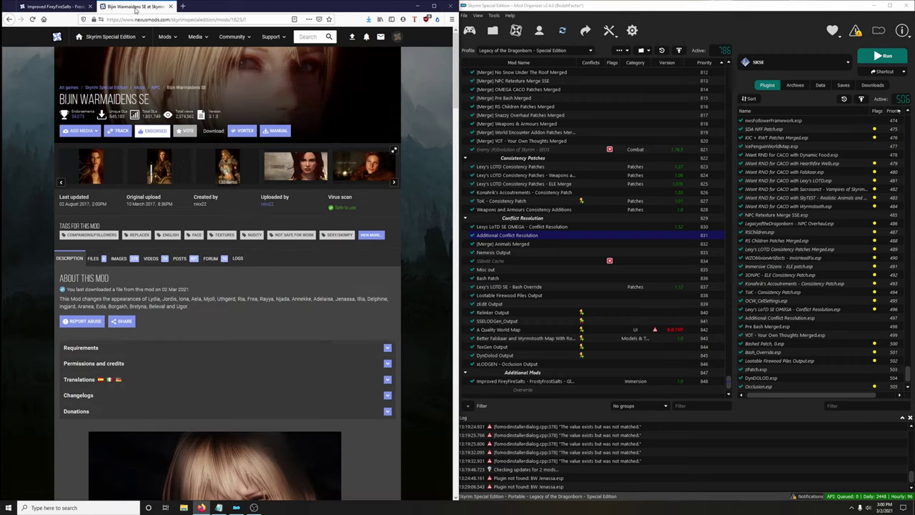
left_click(95, 259)
scroll(237, 265, "down", 2)
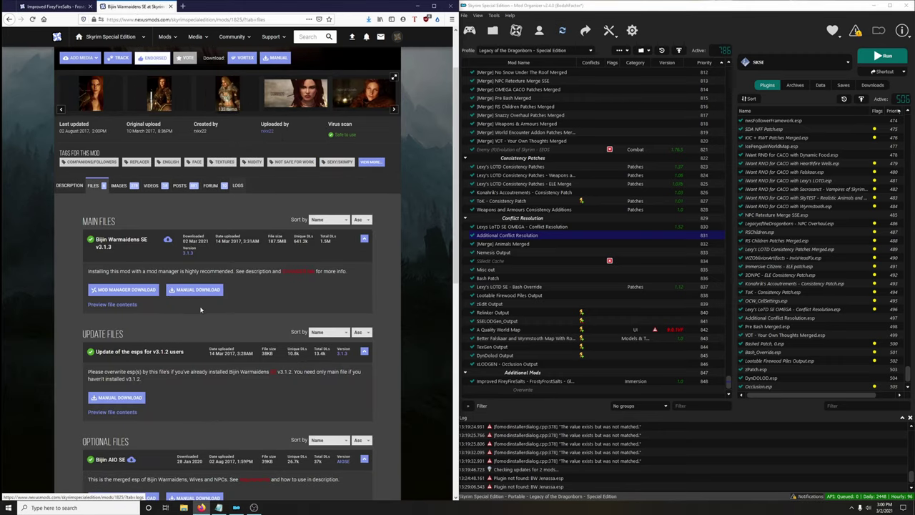
left_click(146, 287)
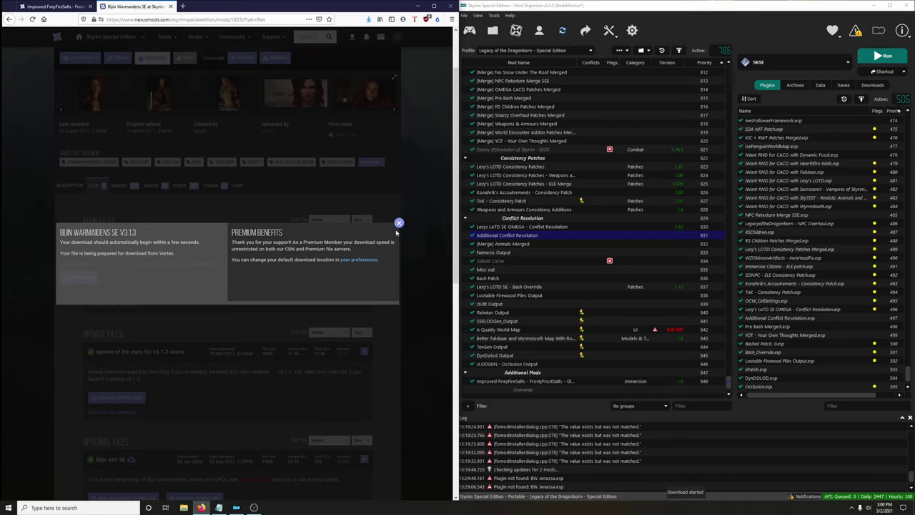
Step: Start installing Bijin Warmaidens SE with the Separate installation option and Jenassa as the included character
double_click(787, 146)
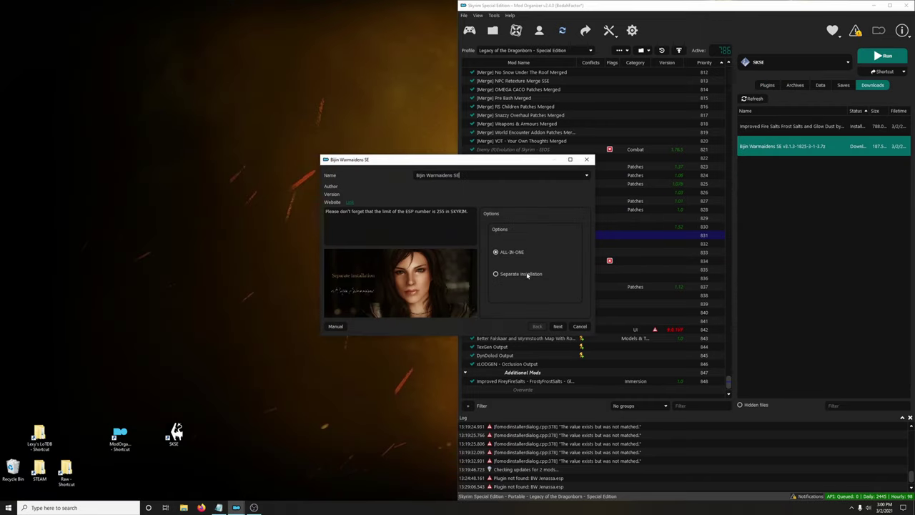
left_click(502, 276)
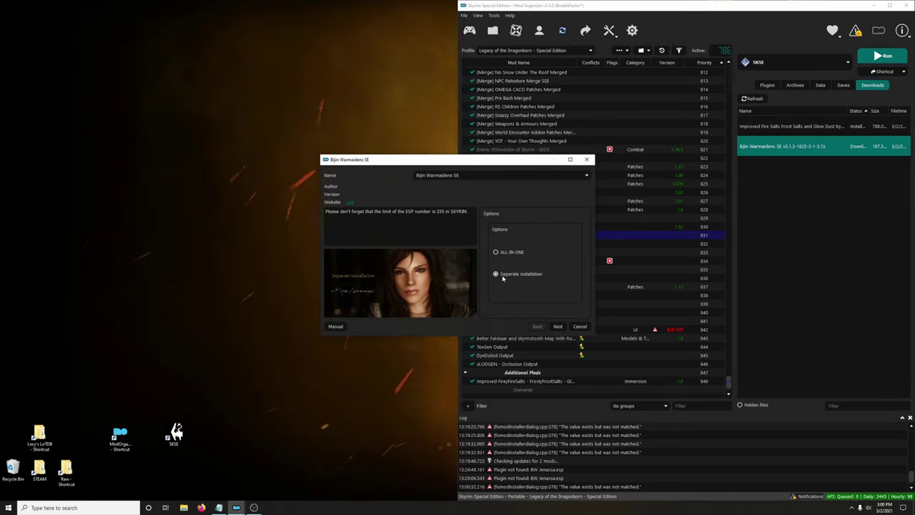
left_click(558, 327)
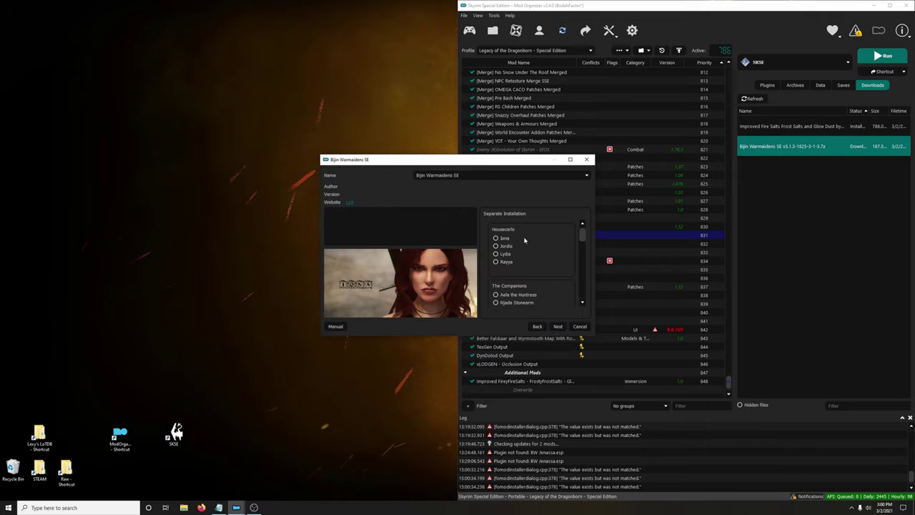
scroll(540, 256, "down", 1)
scroll(540, 256, "down", 3)
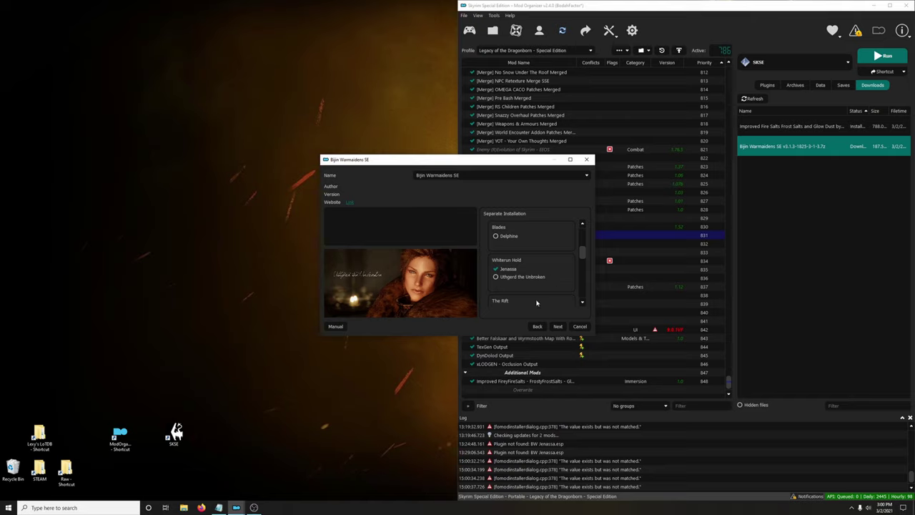
left_click(557, 326)
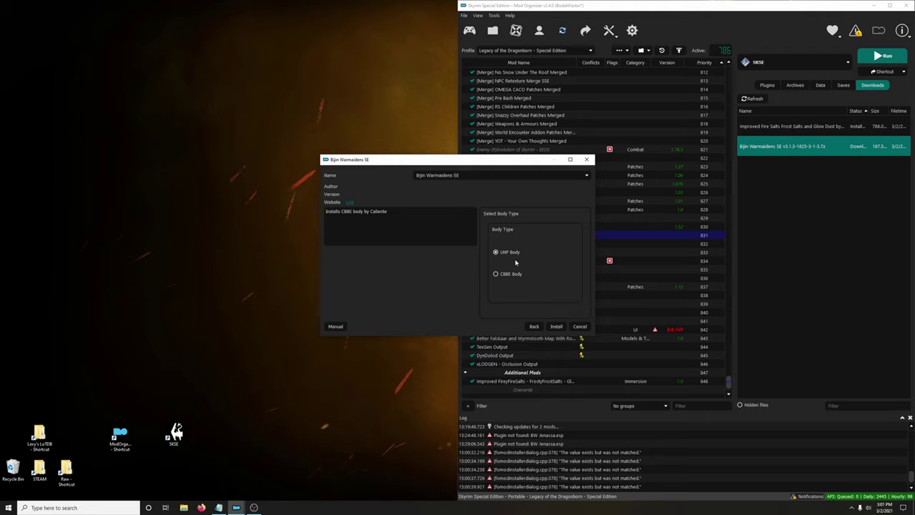
Step: Complete the Bijin Warmaidens SE installation with the UNP Body and name the mod Janessa
left_click(560, 327)
type("Janessa")
left_click(556, 326)
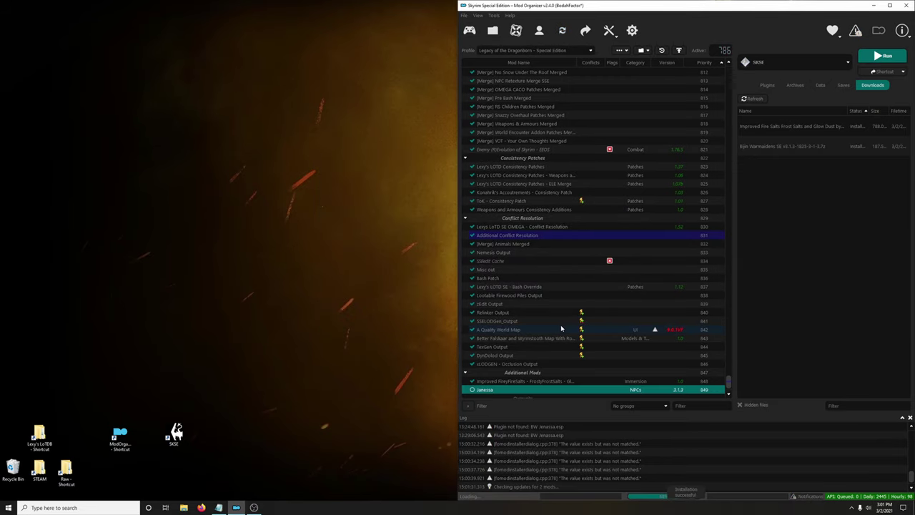
Step: Enable the Janessa mod and place BW Jenassa.esp directly after NPC Retexture Merge SSE.esp in the plugin load order
scroll(576, 350, "down", 1)
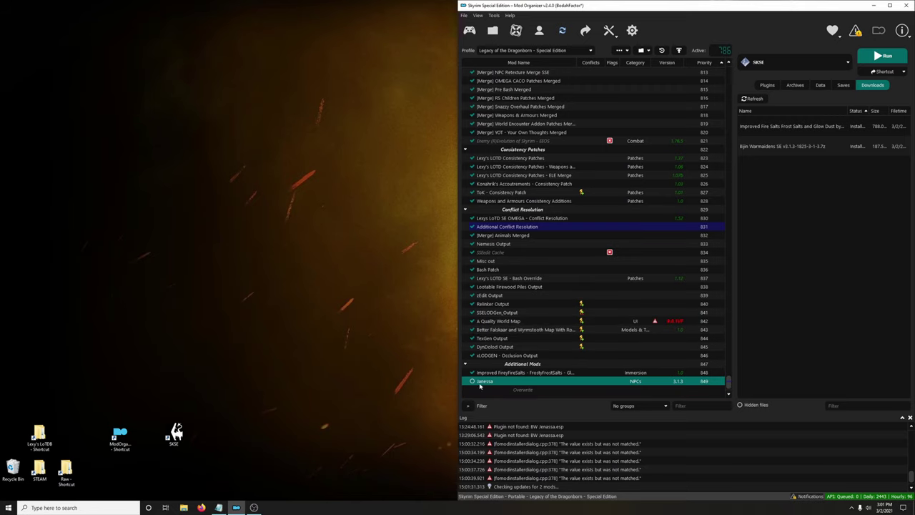
key("space")
left_click(767, 85)
scroll(810, 323, "down", 1)
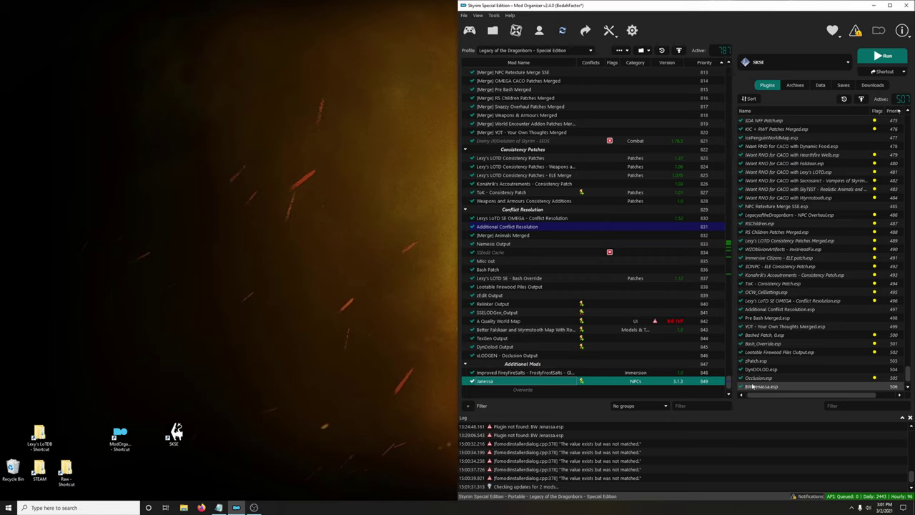
left_click(754, 387)
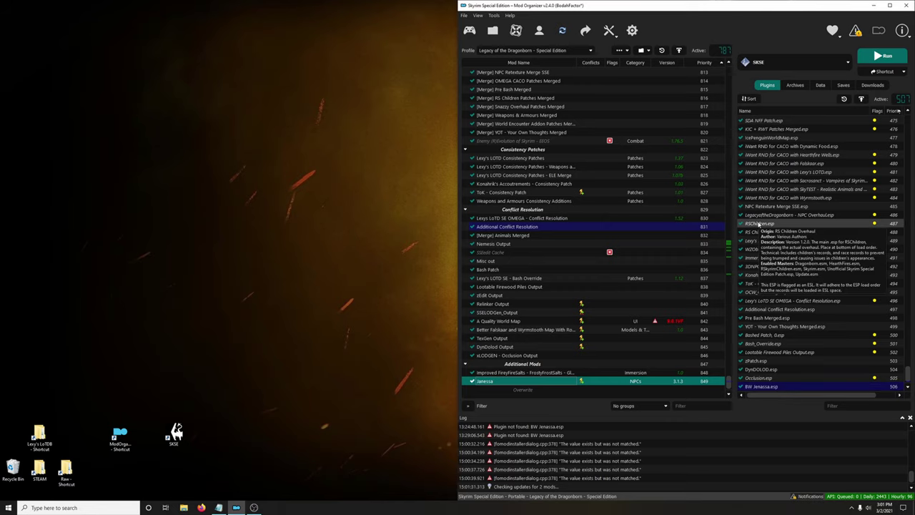
left_click_drag(776, 387, 790, 213)
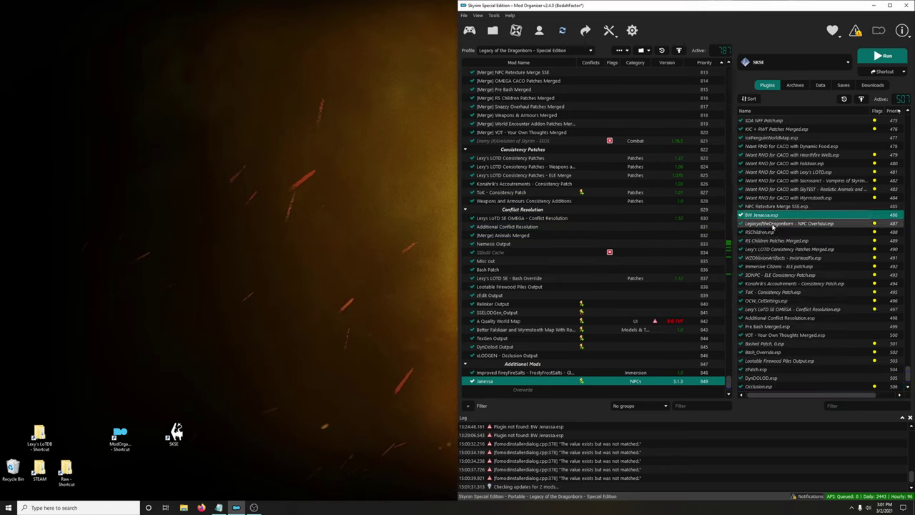
mouse_move(773, 228)
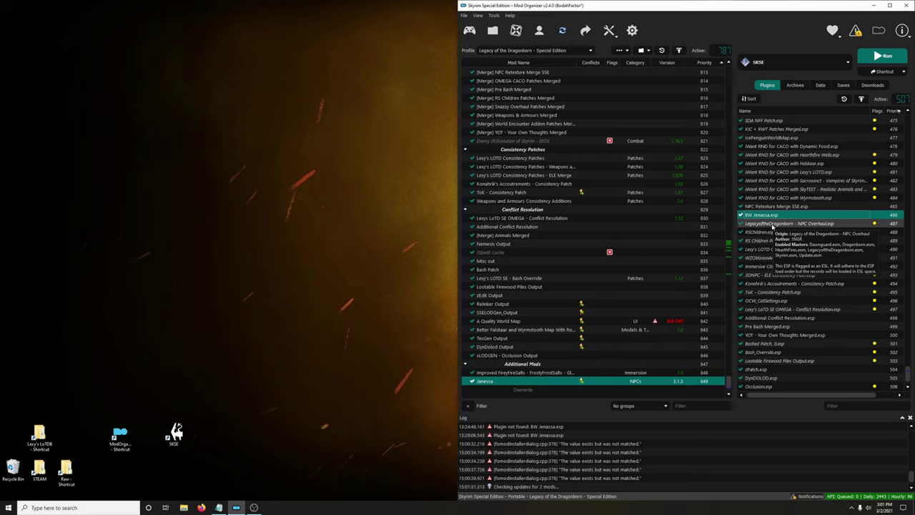
left_click(760, 208)
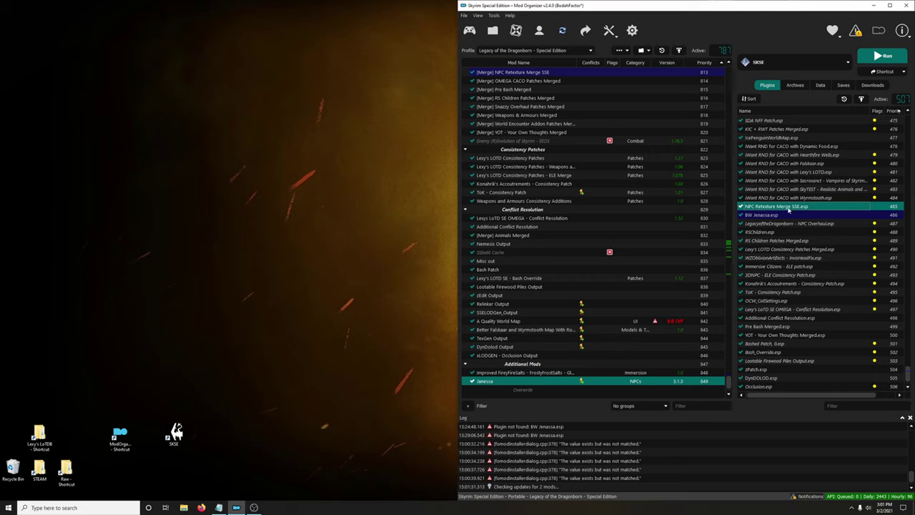
mouse_move(763, 208)
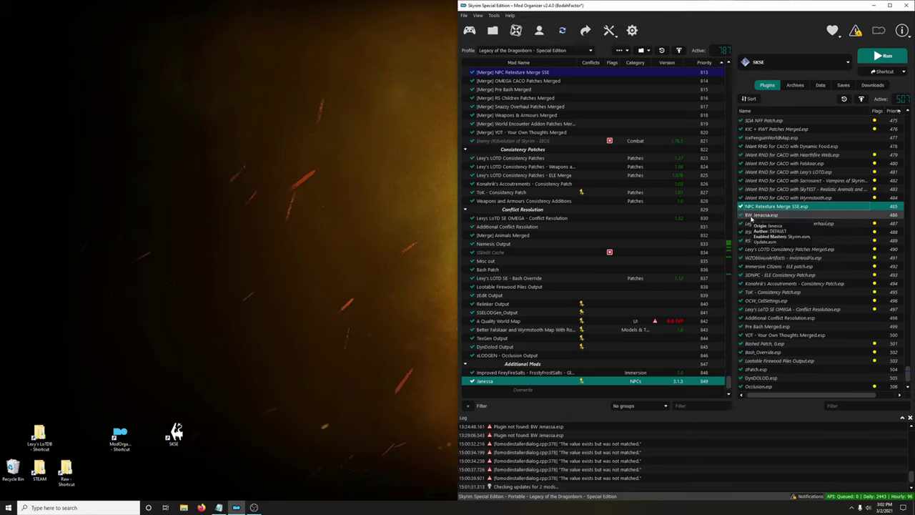
Step: Launch SSEEdit from Mod Organizer and load all active plugins
left_click(793, 62)
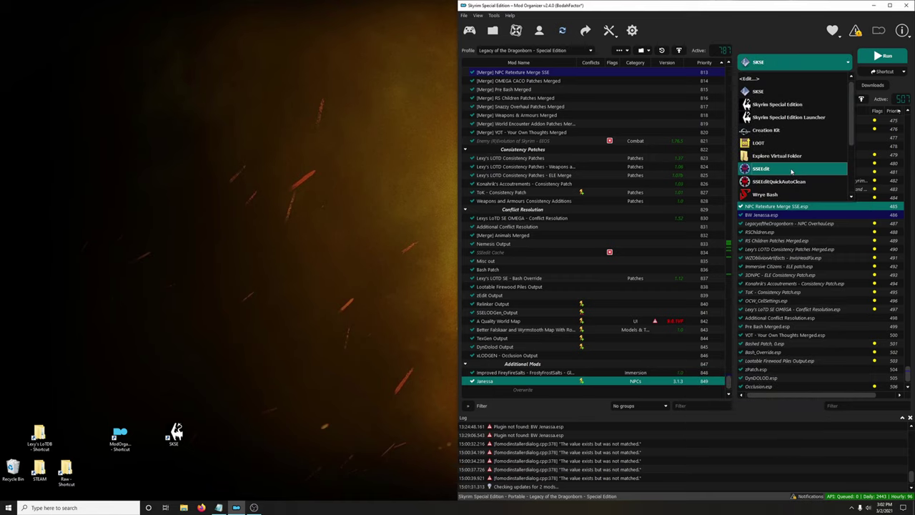
left_click(792, 170)
left_click(887, 56)
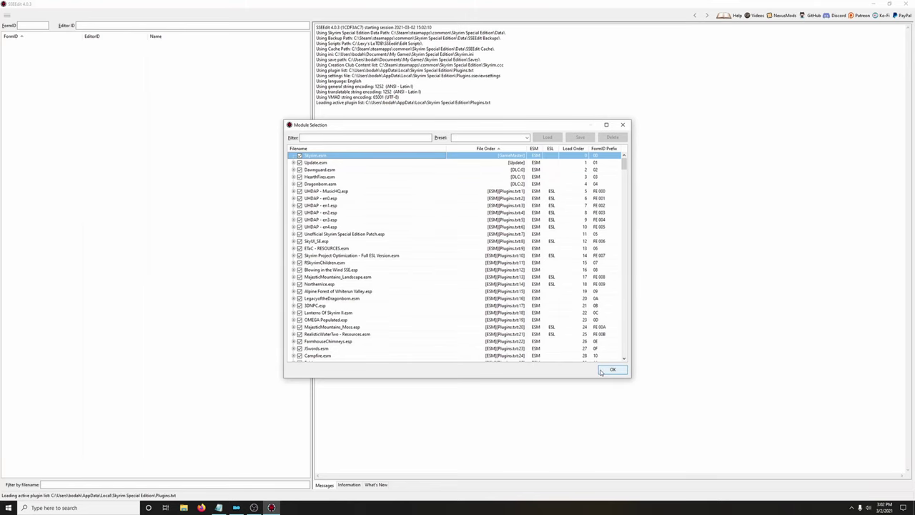
left_click(611, 370)
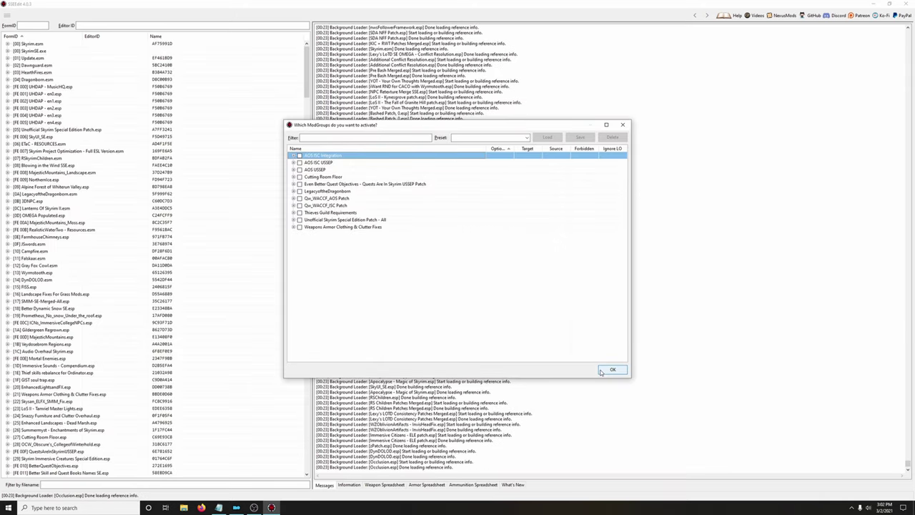
Step: Accept the ModGroup selection with none activated and open the NakedTorsoWerewolfBeast Armor Addon record in BW Jenassa.esp
left_click(603, 371)
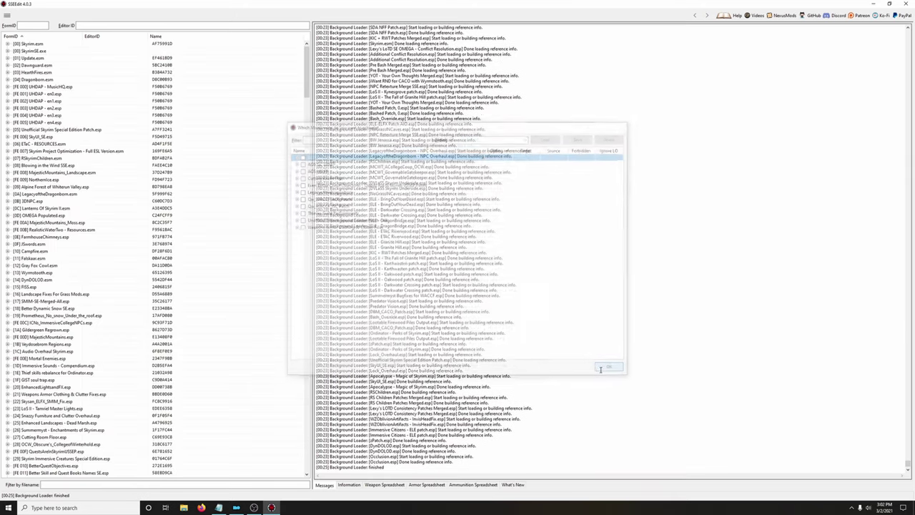
left_click_drag(310, 89, 307, 444)
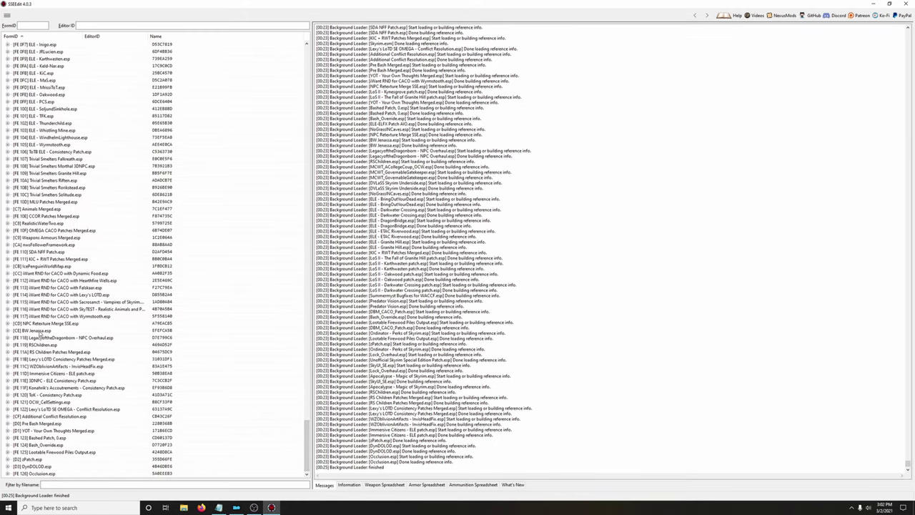
left_click(40, 331)
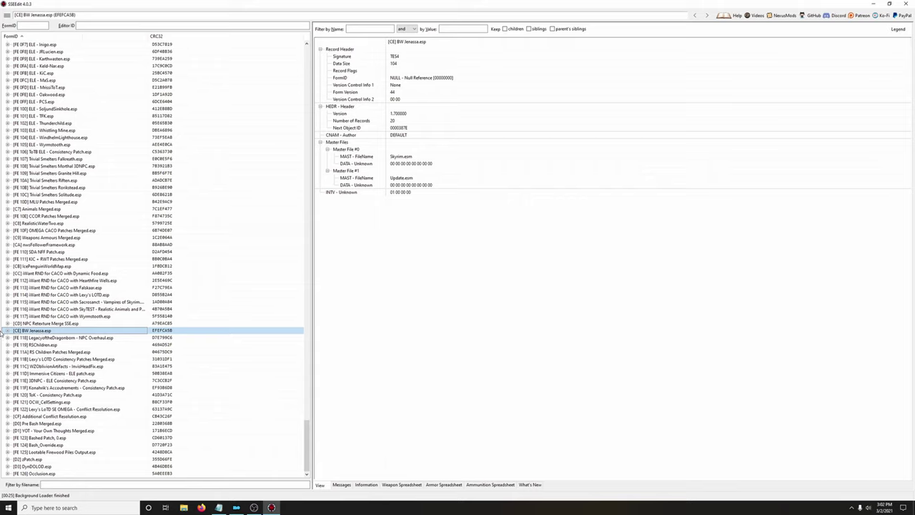
left_click(7, 332)
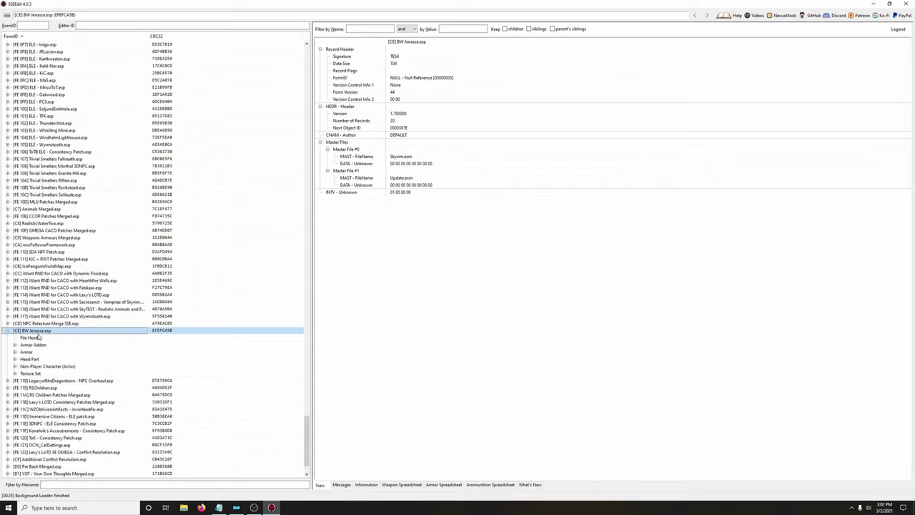
left_click(14, 344)
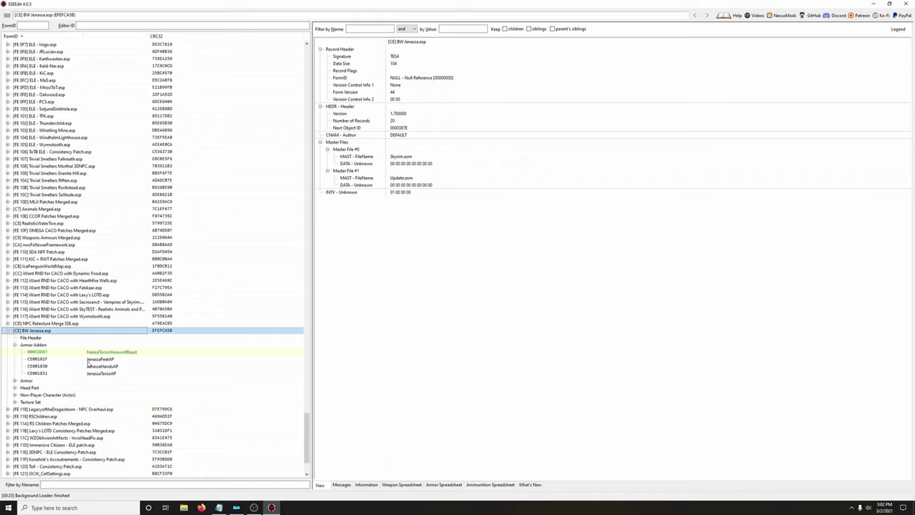
left_click(50, 354)
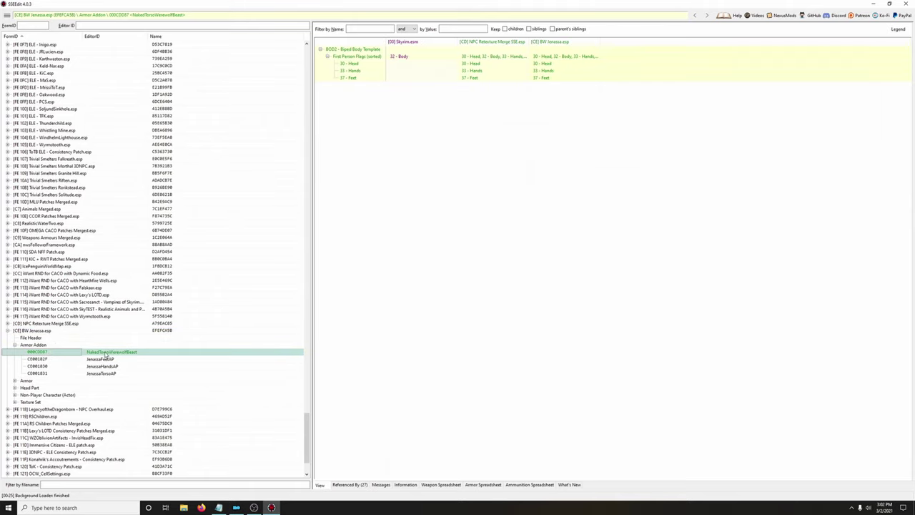
Step: Show the non-conflicting rows of the NakedTorsoWerewolfBeast record for comparison, and hide them again
right_click(529, 179)
left_click(554, 201)
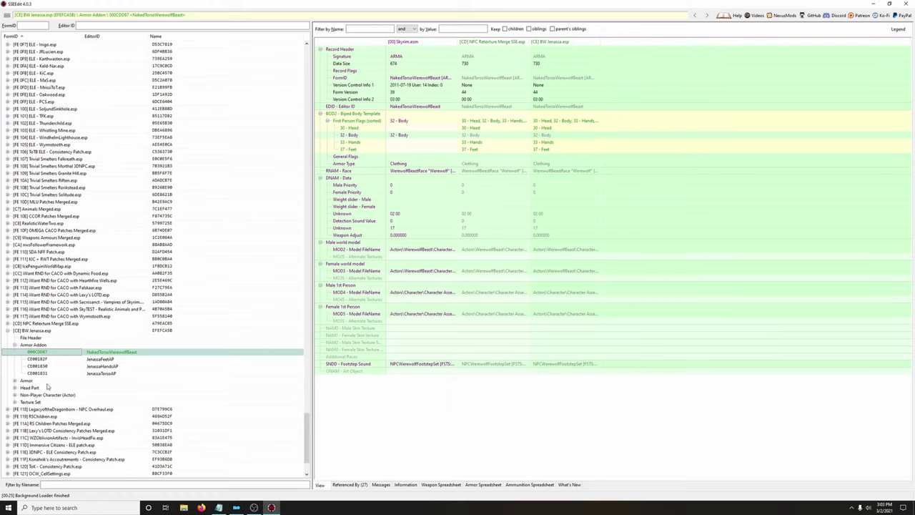
right_click(583, 157)
left_click(608, 171)
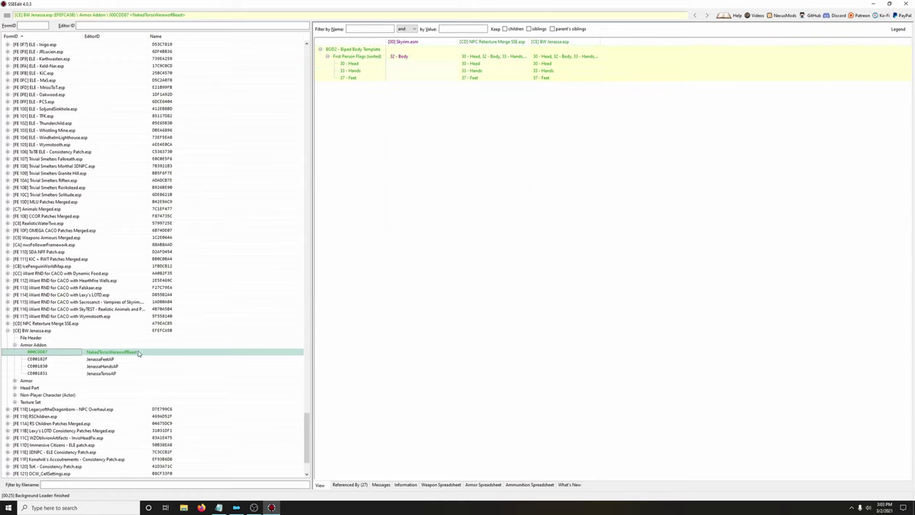
Step: Expand the remaining record groups of BW Jenassa.esp and open the HirelingJenassa Non-Player Character record to compare its conflicts
left_click(15, 381)
scroll(15, 384, "down", 3)
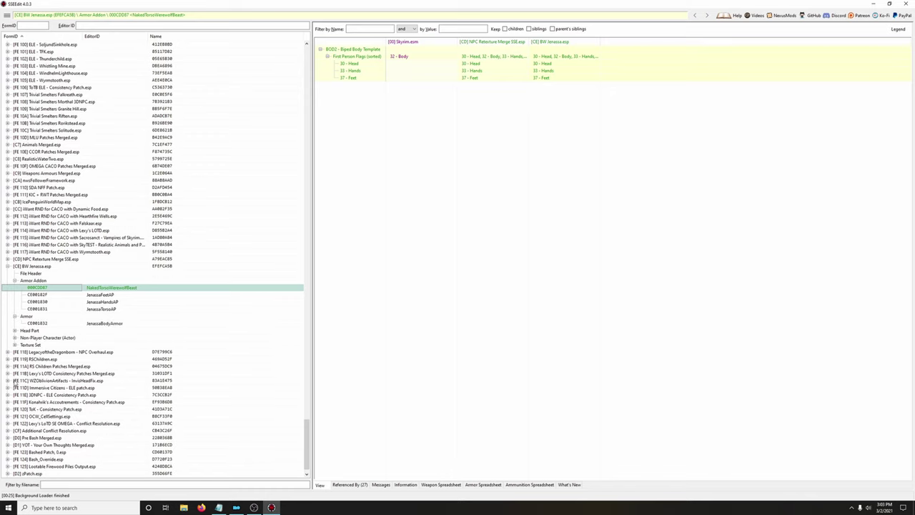
left_click(15, 330)
scroll(16, 357, "down", 3)
left_click(14, 324)
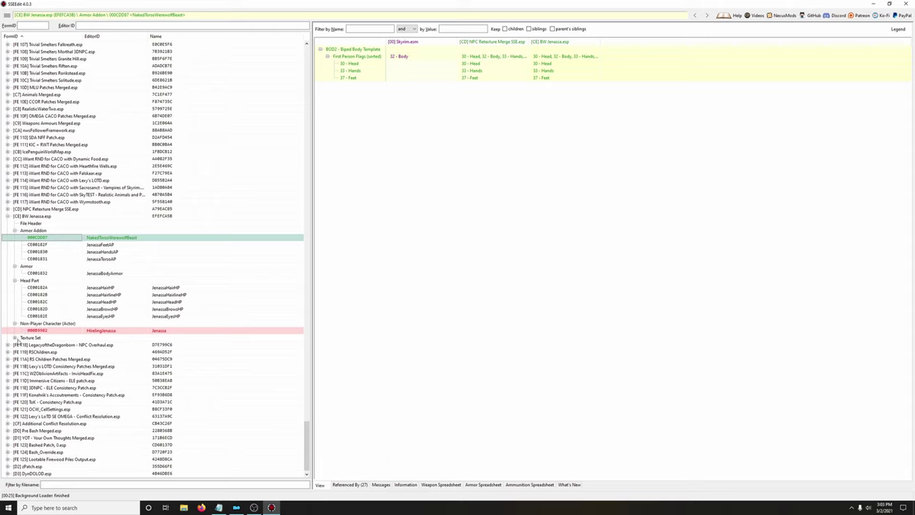
left_click(15, 337)
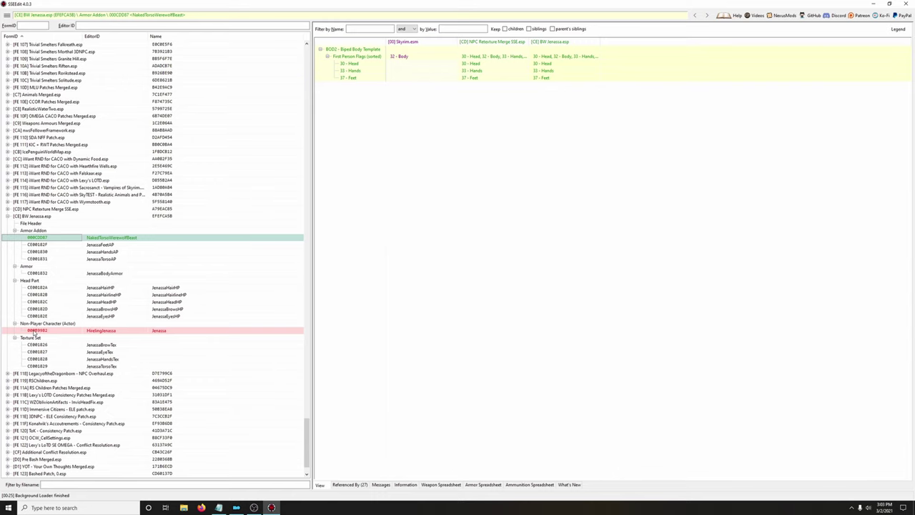
left_click(44, 332)
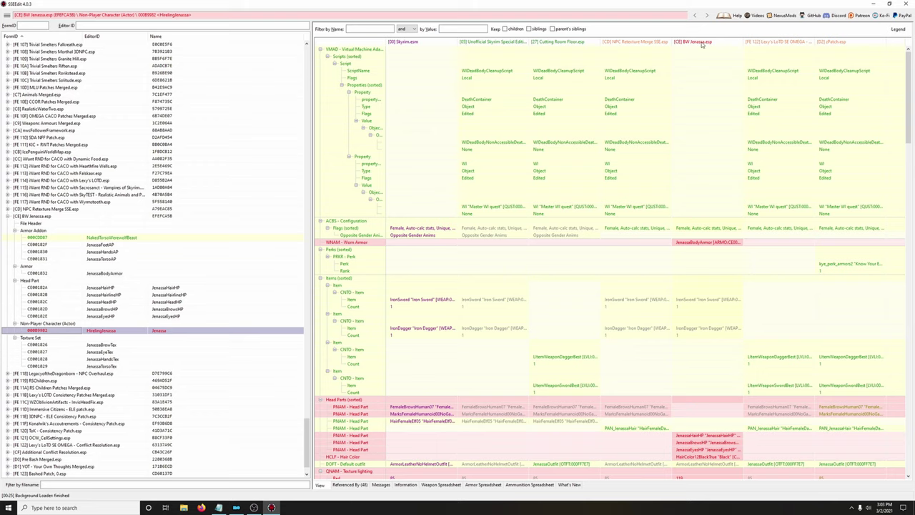
Step: Copy the Lexy's LoTD SE OMEGA - Conflict Resolution version of HirelingJenassa as override into Additional Conflict Resolution.esp, accepting NPC Retexture Merge SSE.esp as master
mouse_move(816, 39)
left_mouse_down()
mouse_move(856, 38)
mouse_move(819, 41)
left_mouse_up()
mouse_move(909, 79)
left_mouse_down()
mouse_move(913, 117)
mouse_move(911, 63)
left_mouse_up()
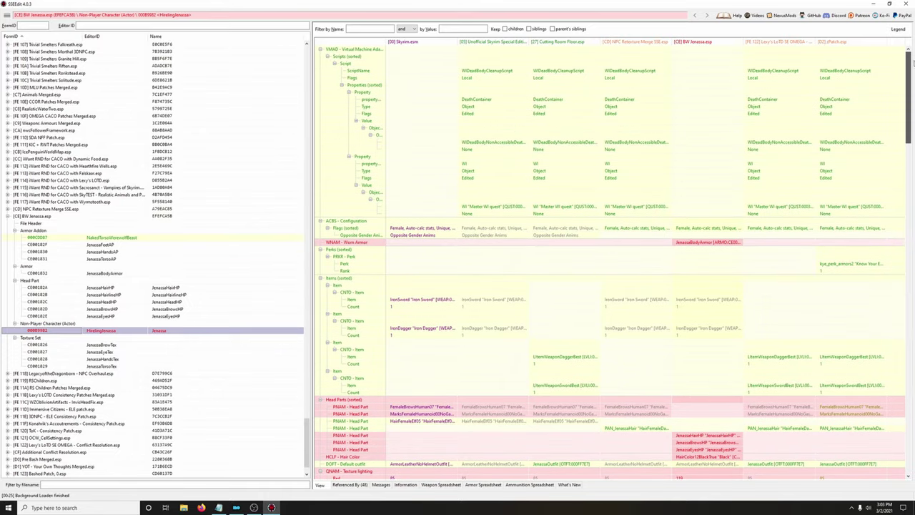
double_click(816, 41)
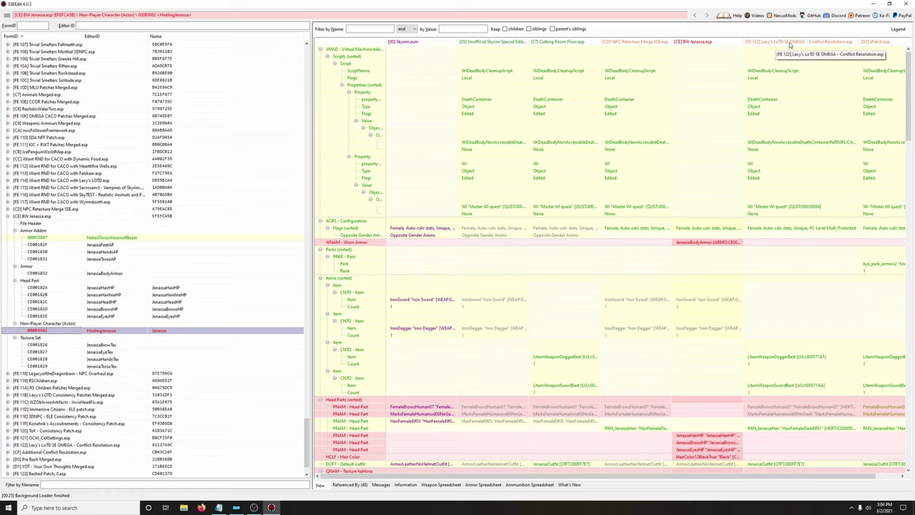
right_click(795, 43)
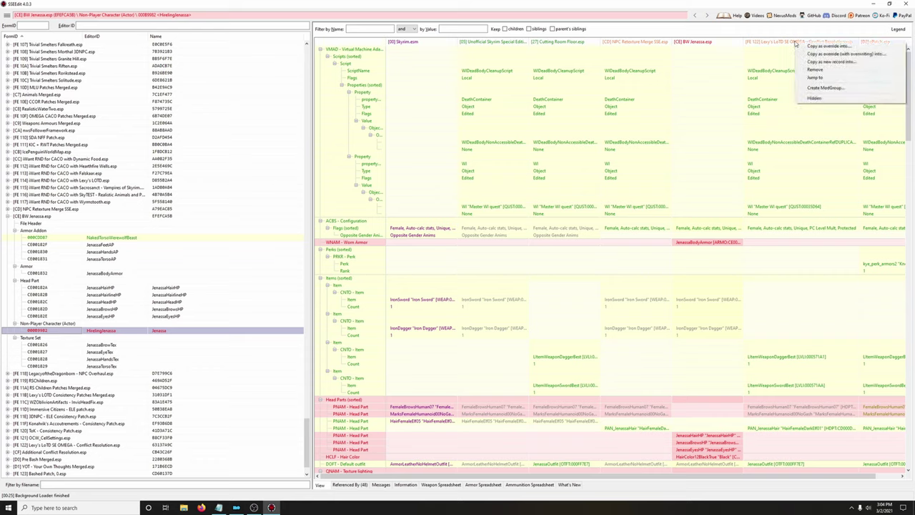
left_click(804, 47)
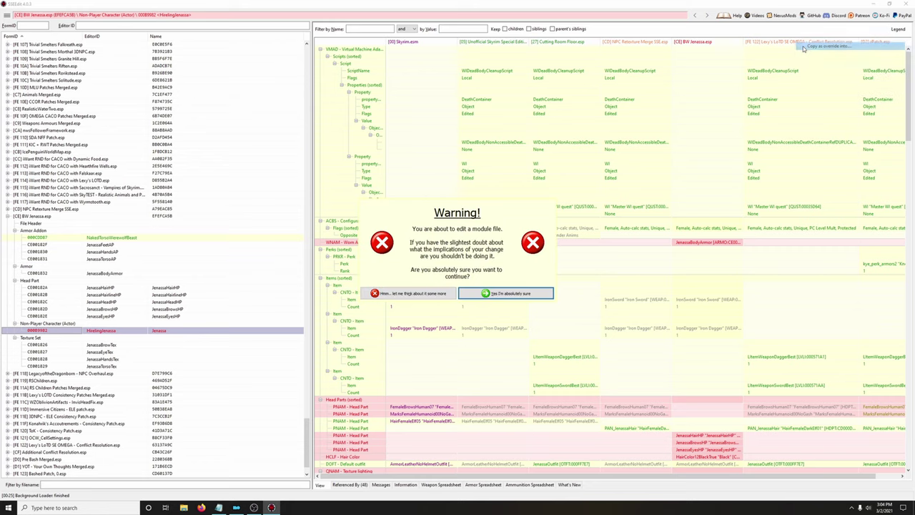
left_click(493, 295)
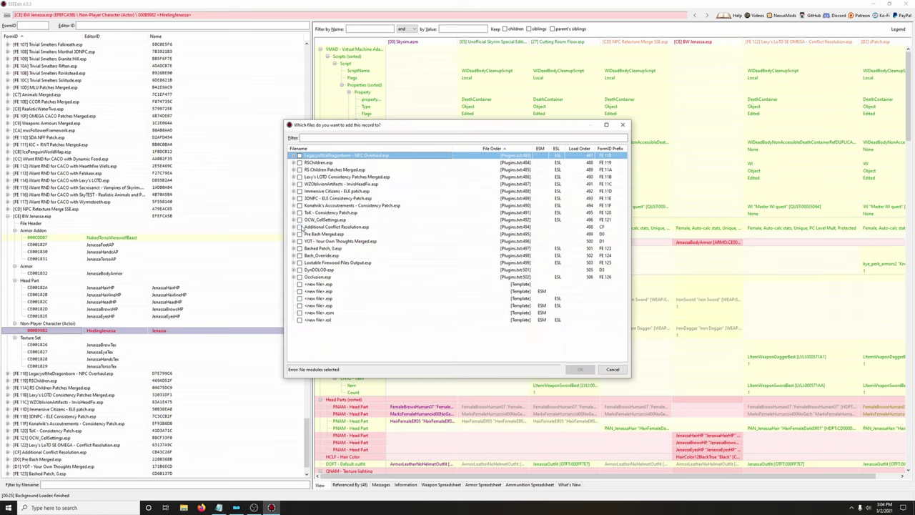
left_click(300, 228)
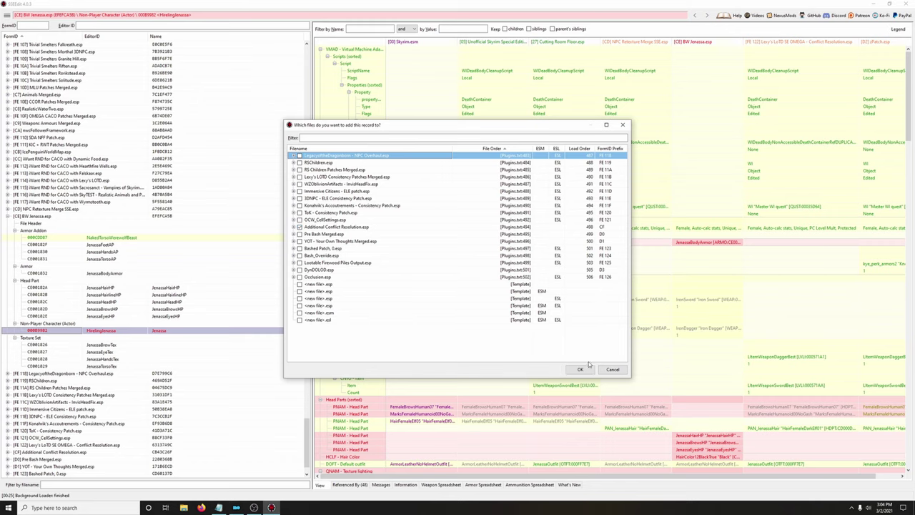
left_click(580, 369)
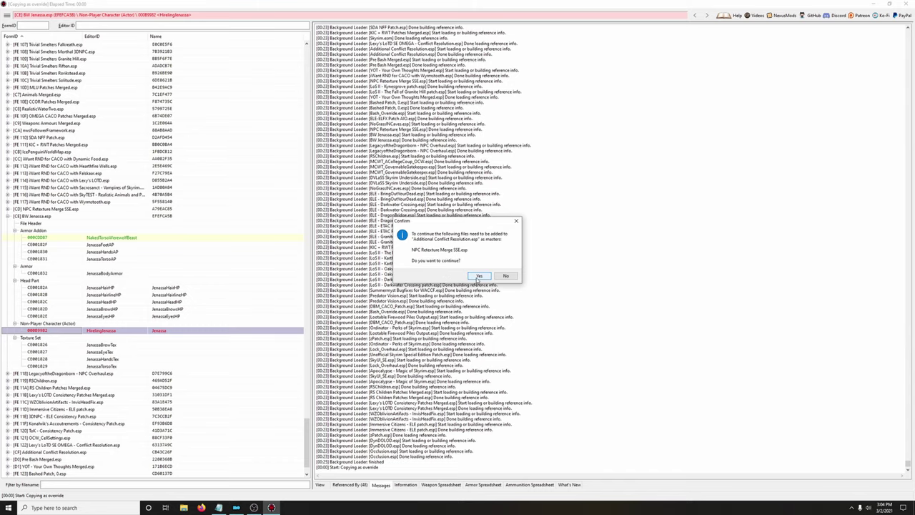
left_click(477, 276)
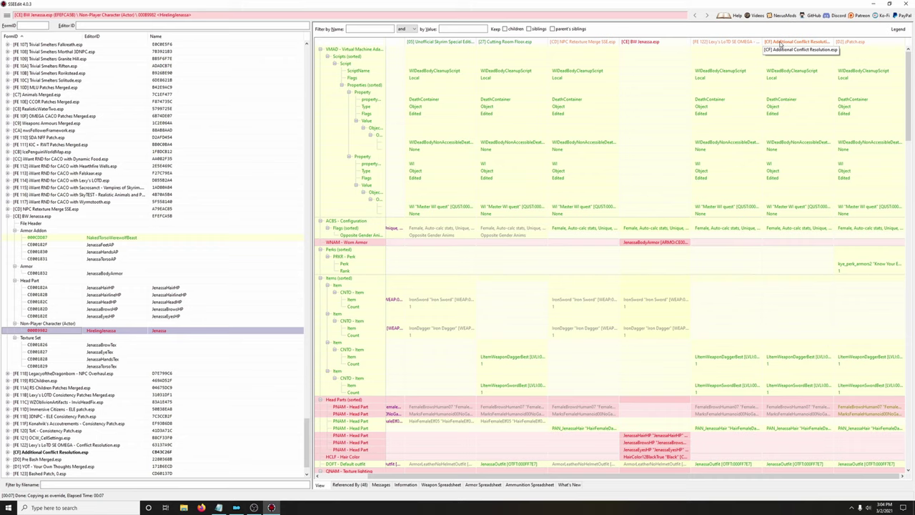
Step: Copy the WNAM - Worn Armor value from BW Jenassa.esp into the Additional Conflict Resolution.esp override, adding BW Jenassa.esp as a master
left_click_drag(764, 41, 795, 40)
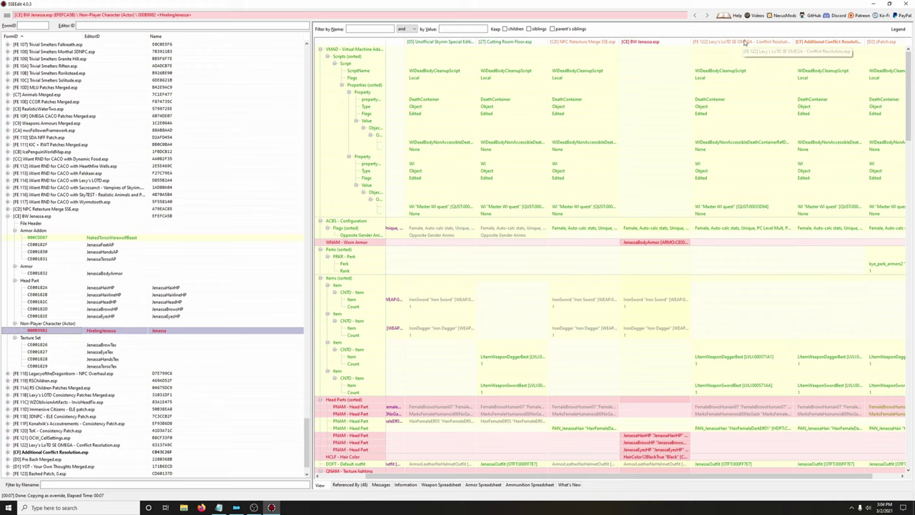
left_click_drag(792, 42, 778, 43)
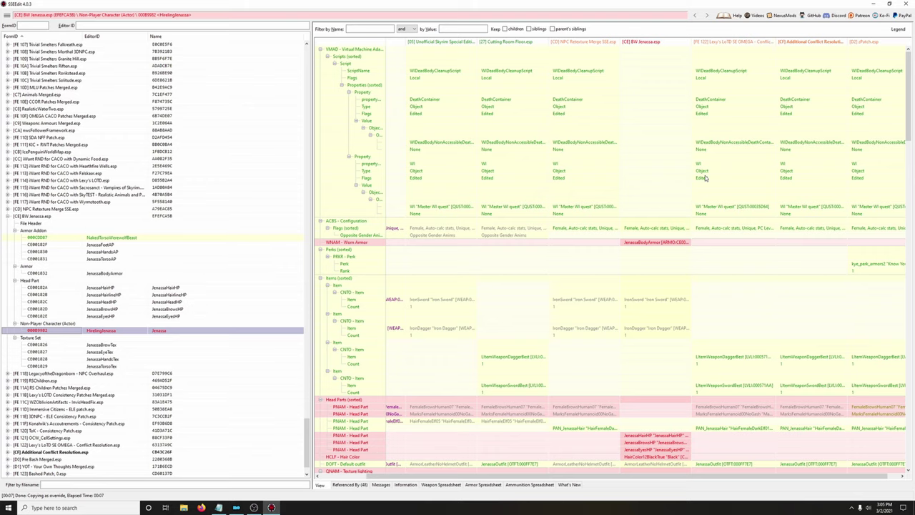
scroll(705, 176, "down", 3)
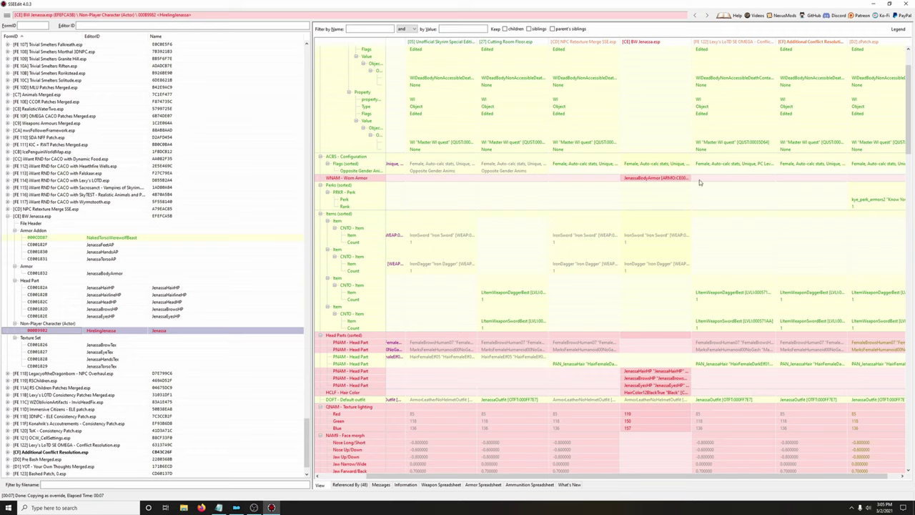
left_click(641, 181)
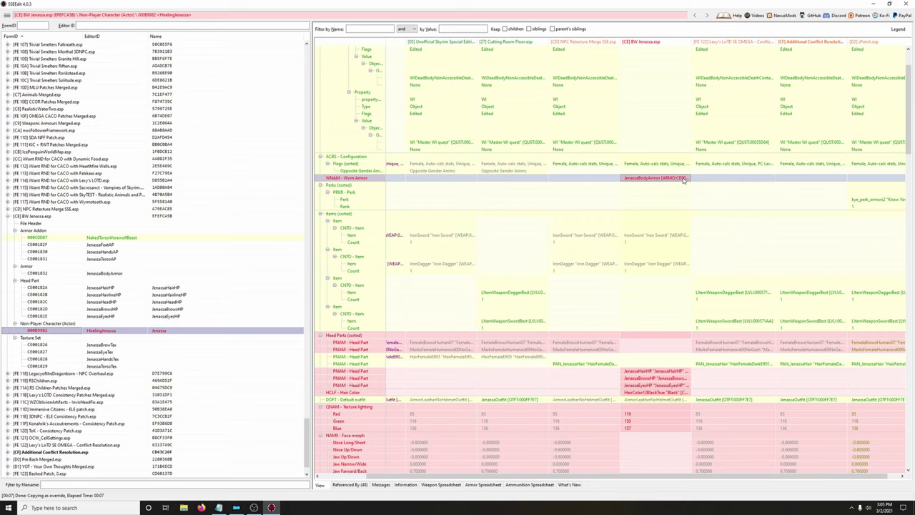
left_click_drag(683, 180, 799, 181)
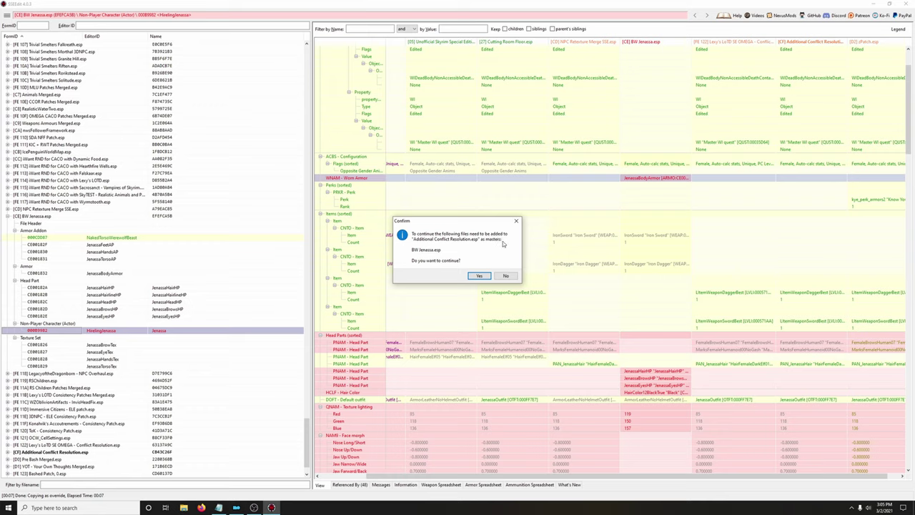
left_click(477, 277)
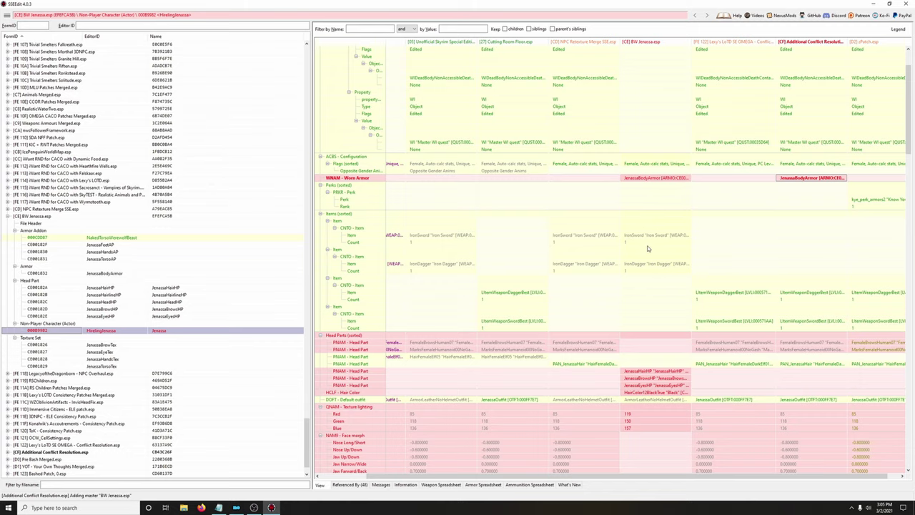
Step: Copy the Head Parts and HCLF - Hair Color entries from BW Jenassa.esp into the Additional Conflict Resolution.esp override
scroll(648, 248, "down", 6)
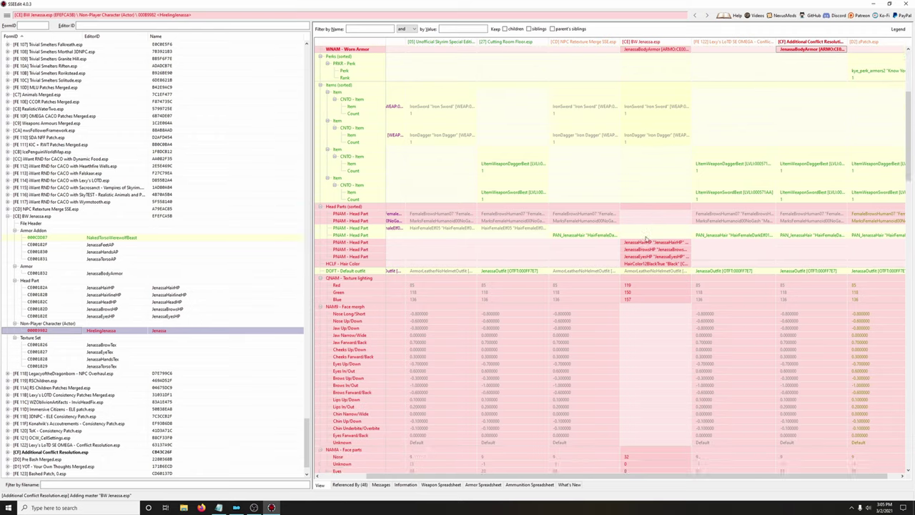
scroll(646, 237, "down", 1)
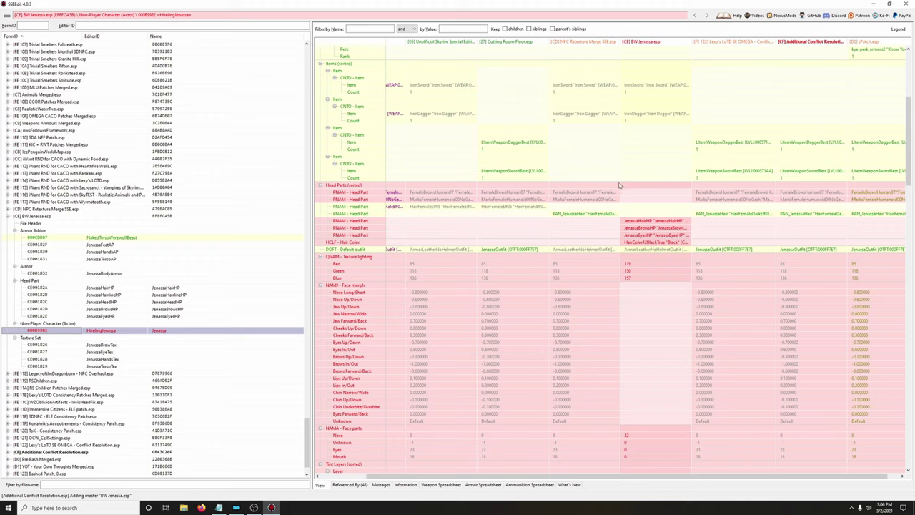
mouse_move(665, 223)
left_mouse_down()
mouse_move(768, 224)
mouse_move(672, 220)
left_mouse_up()
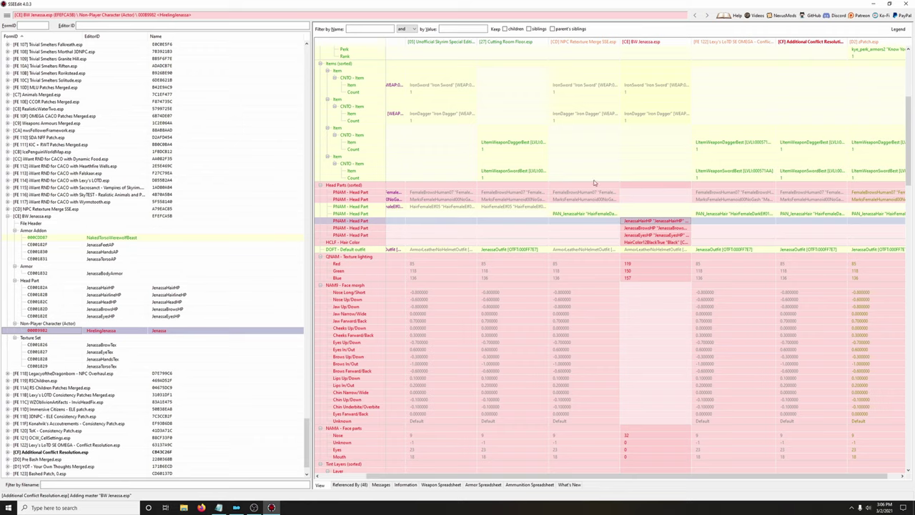
left_click(647, 187)
left_click_drag(646, 186, 792, 188)
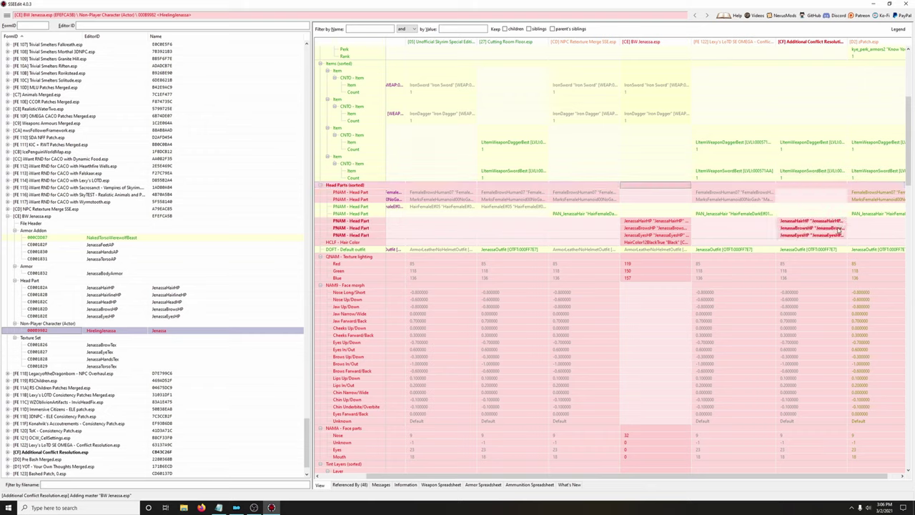
left_click_drag(669, 244, 786, 245)
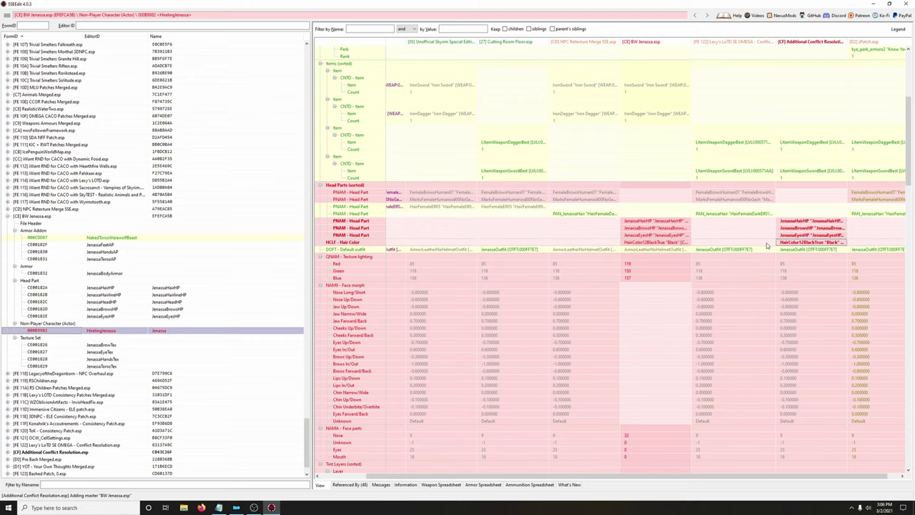
Step: Copy the QNAM - Texture lighting values from BW Jenassa.esp into the Additional Conflict Resolution.esp override
scroll(747, 323, "down", 10)
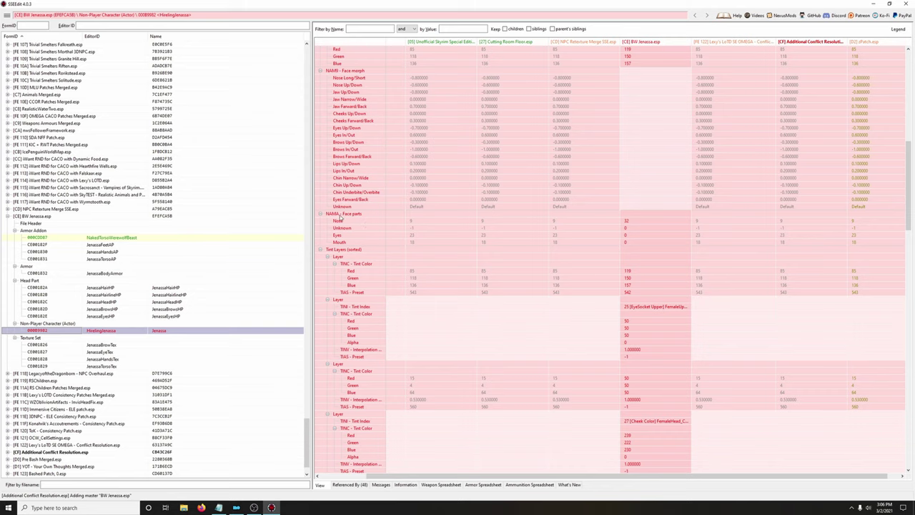
scroll(612, 334, "up", 12)
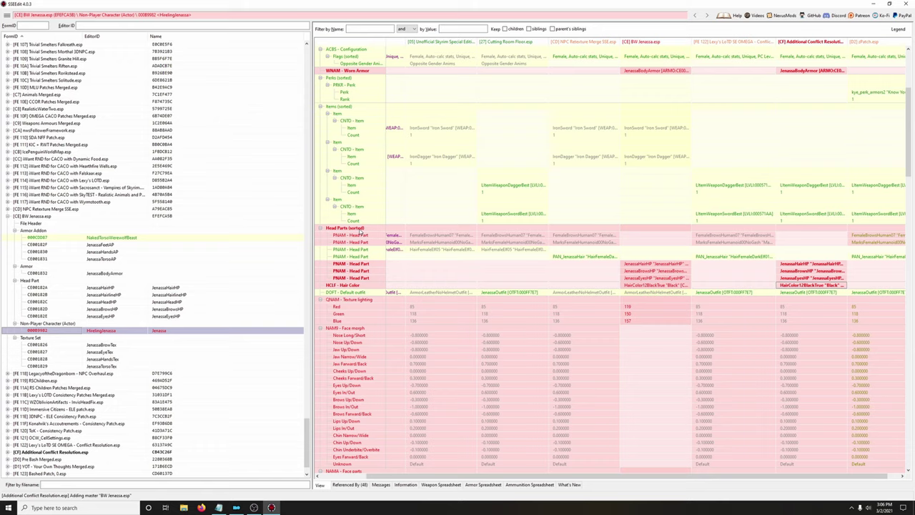
scroll(369, 250, "down", 2)
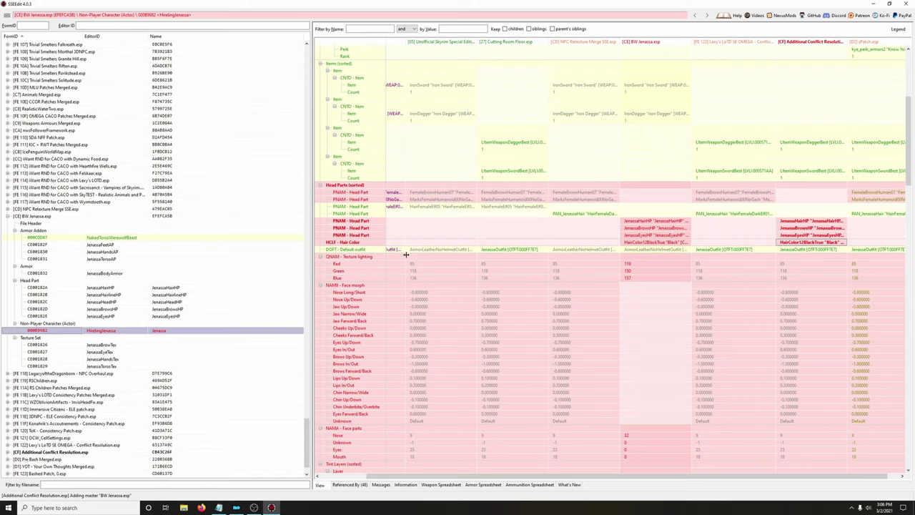
left_click(652, 258)
left_click_drag(663, 258, 795, 259)
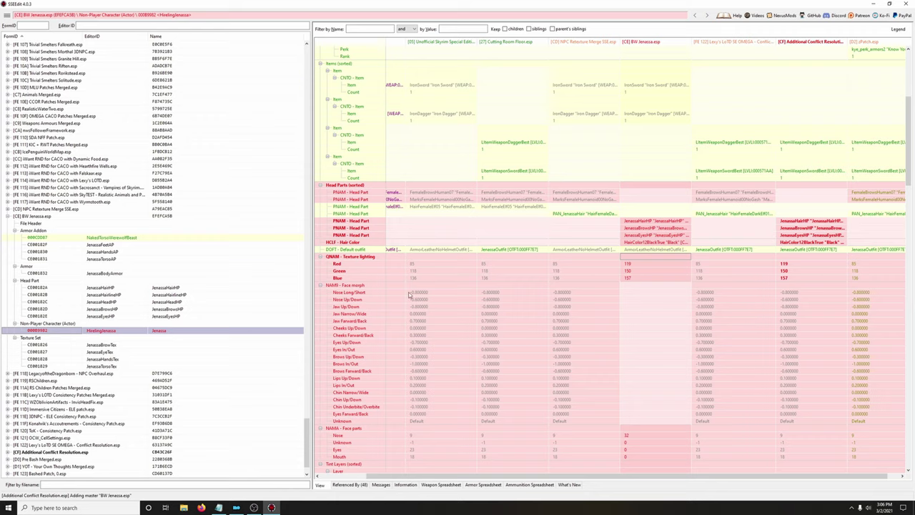
Step: Remove the NAM9 - Face morph entry from HirelingJenassa's override in Additional Conflict Resolution.esp
left_click(672, 286)
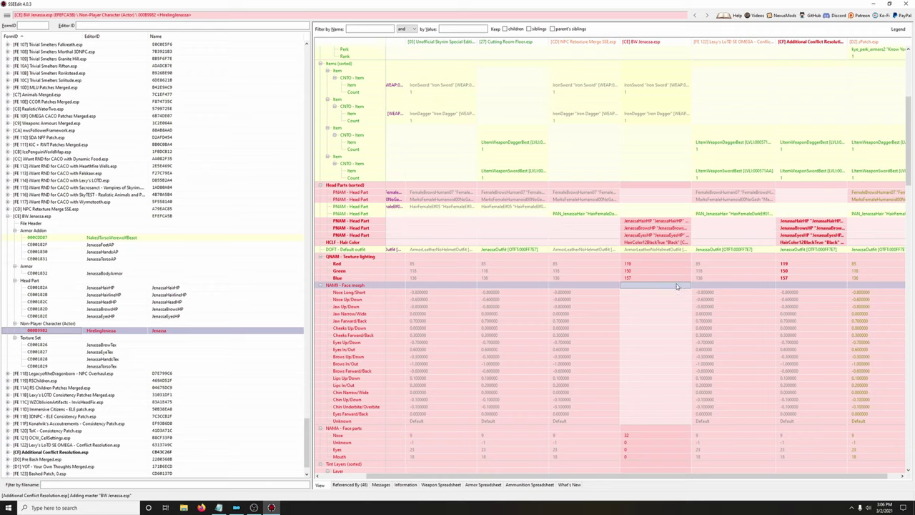
scroll(791, 286, "down", 2)
left_click(789, 244)
right_click(788, 244)
left_click(800, 247)
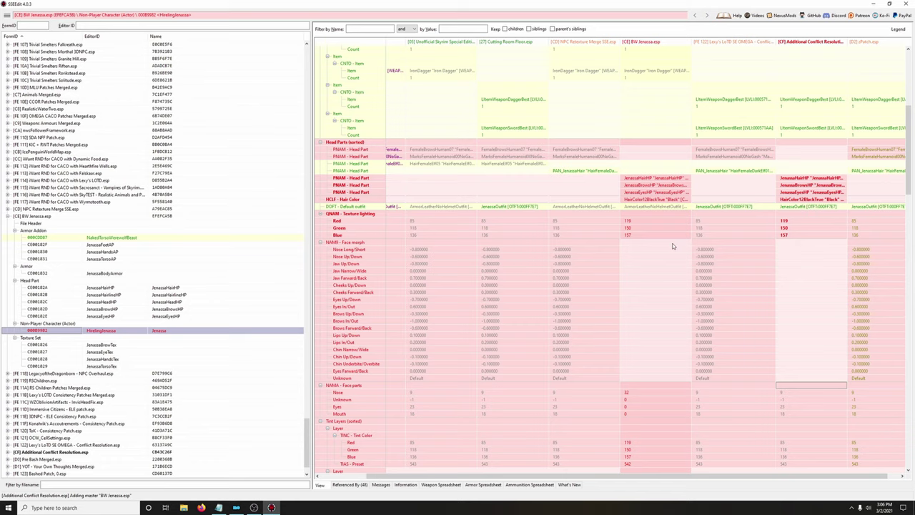
Step: Copy the NAMA - Face parts and Tint Layers from BW Jenassa.esp into the Additional Conflict Resolution.esp override
scroll(783, 303, "down", 8)
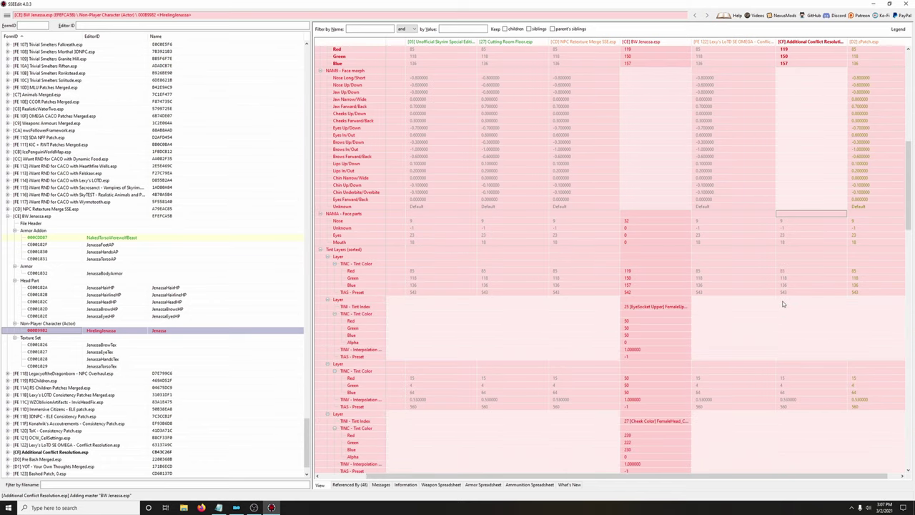
left_click_drag(672, 213, 793, 217)
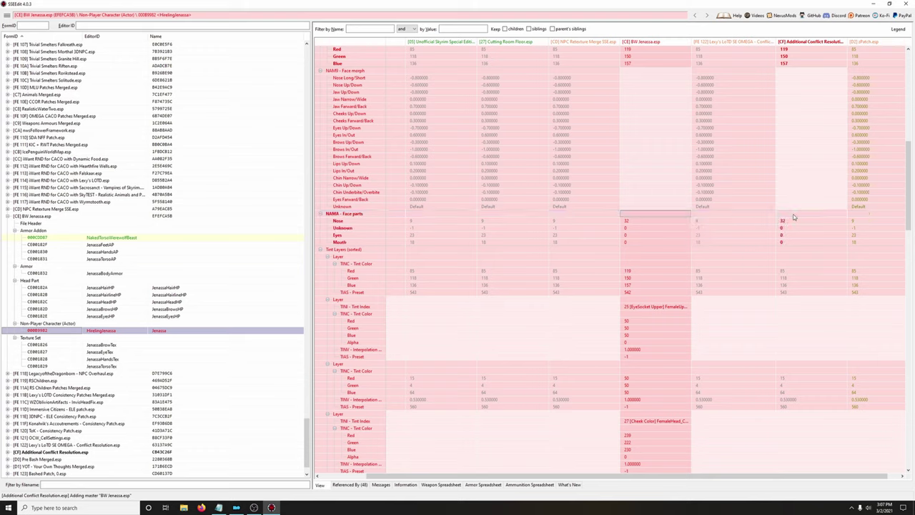
left_click_drag(678, 251, 789, 249)
scroll(758, 286, "down", 14)
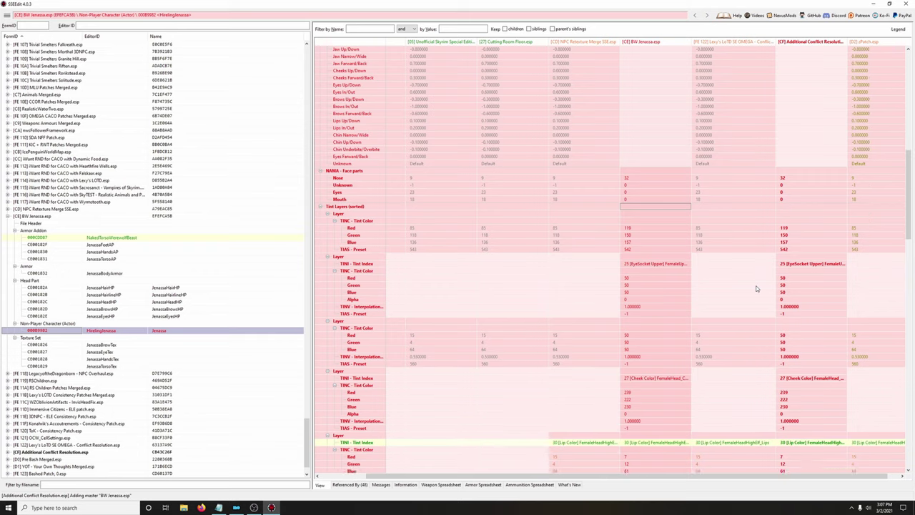
scroll(701, 294, "down", 18)
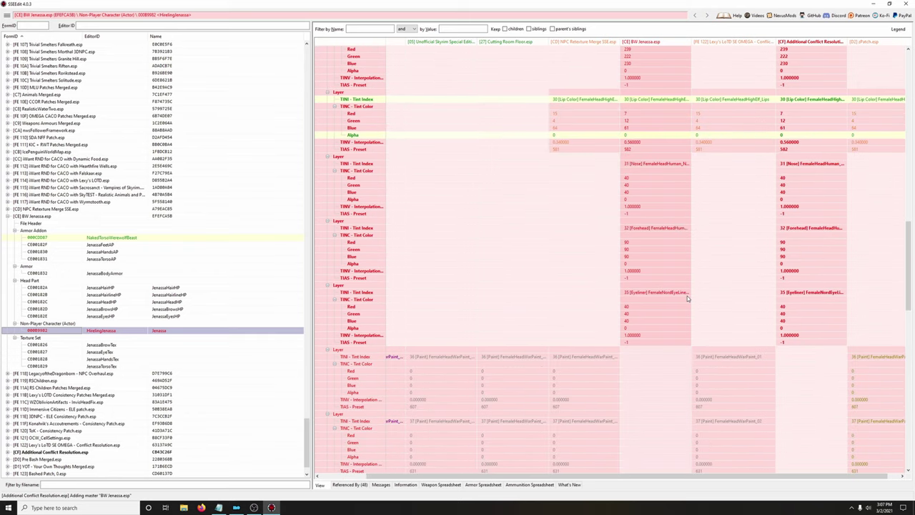
scroll(687, 298, "down", 20)
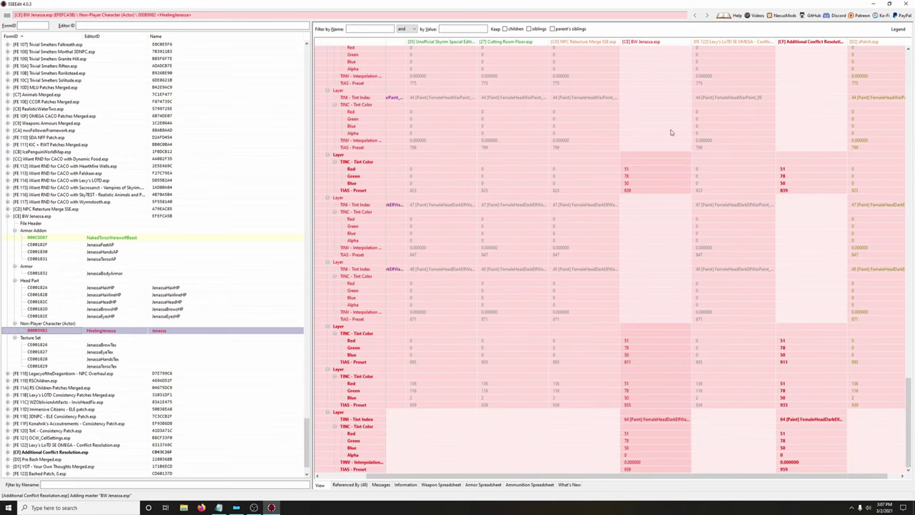
Step: Copy the WNAM - Worn Armor value from Additional Conflict Resolution.esp into zPatch.esp, adding BW Jenassa.esp as a master
scroll(876, 477, "right", 1)
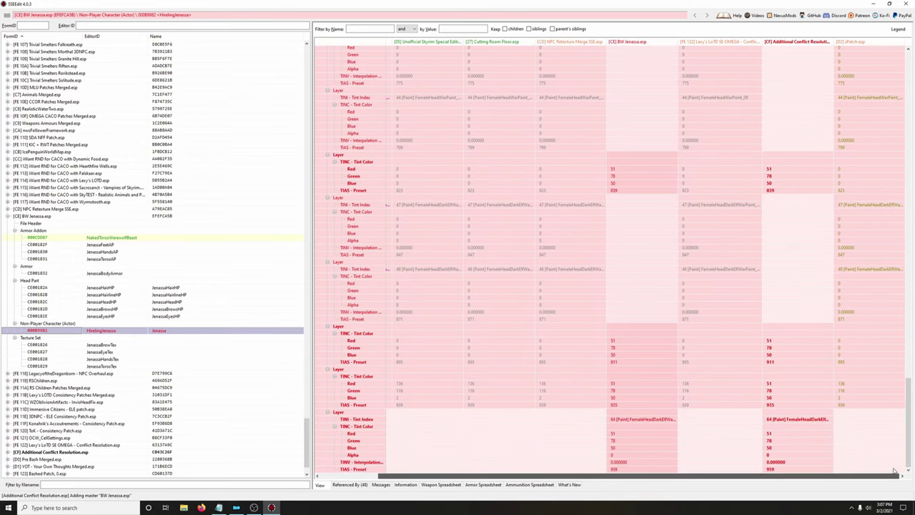
left_click_drag(908, 423, 909, 353)
left_click_drag(910, 233, 845, 89)
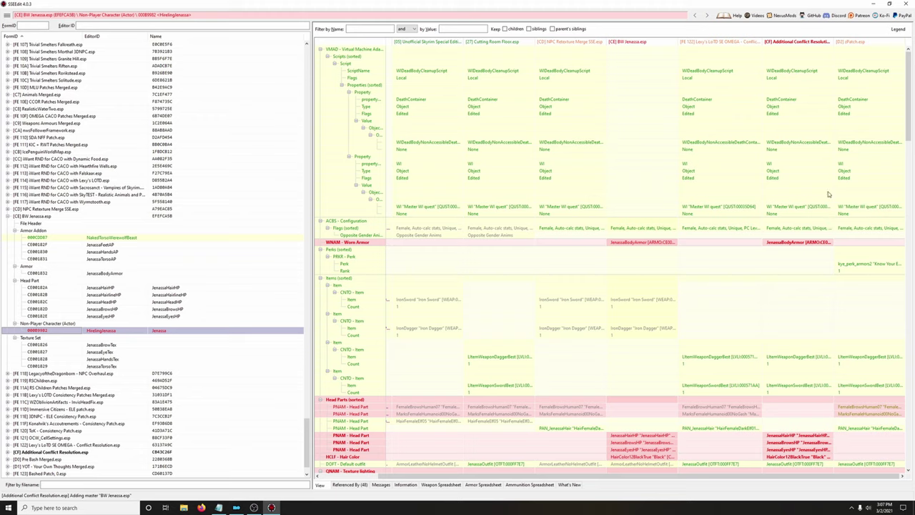
left_click_drag(828, 249, 847, 242)
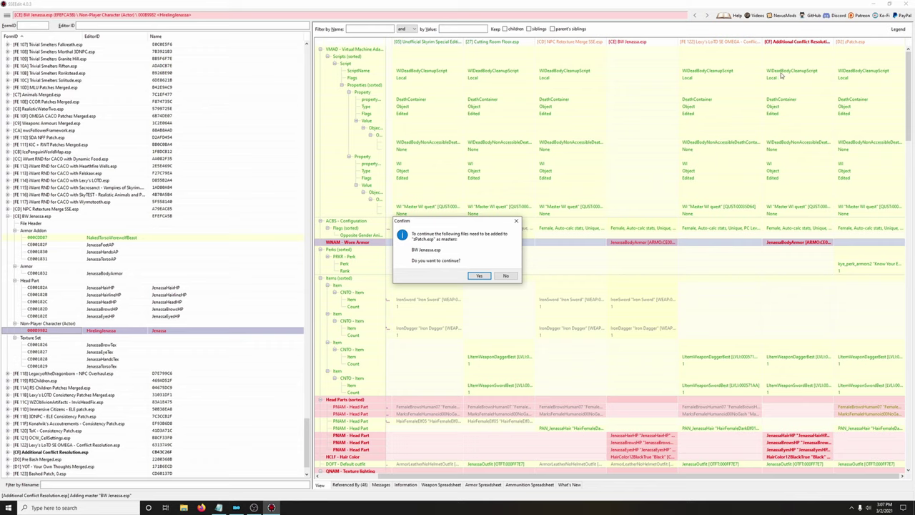
left_click(480, 275)
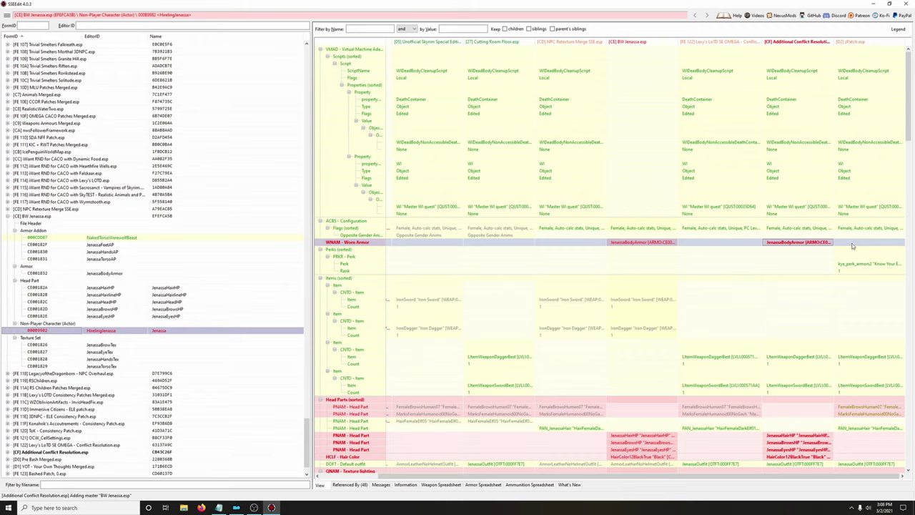
left_click_drag(873, 243, 872, 243)
Step: Copy the Head Parts, HCLF - Hair Color and QNAM - Texture lighting entries from Additional Conflict Resolution.esp into zPatch.esp
scroll(883, 245, "down", 10)
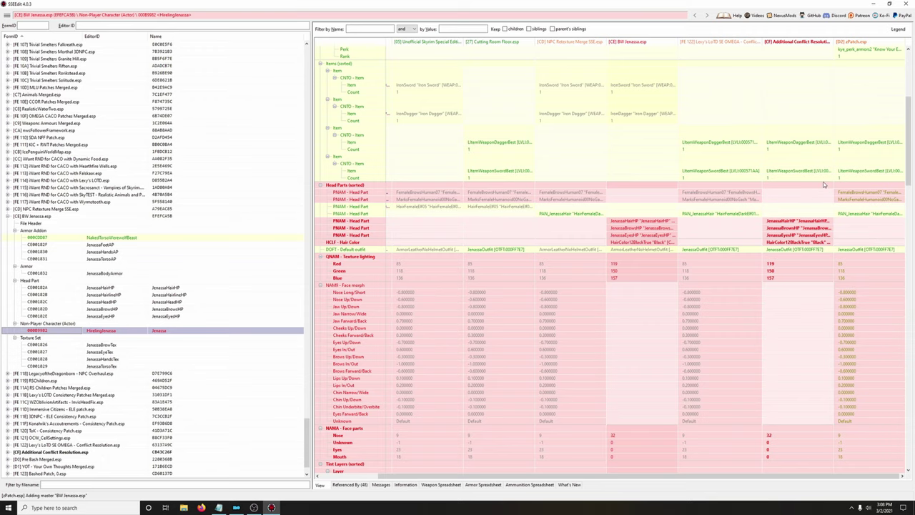
left_click(823, 185)
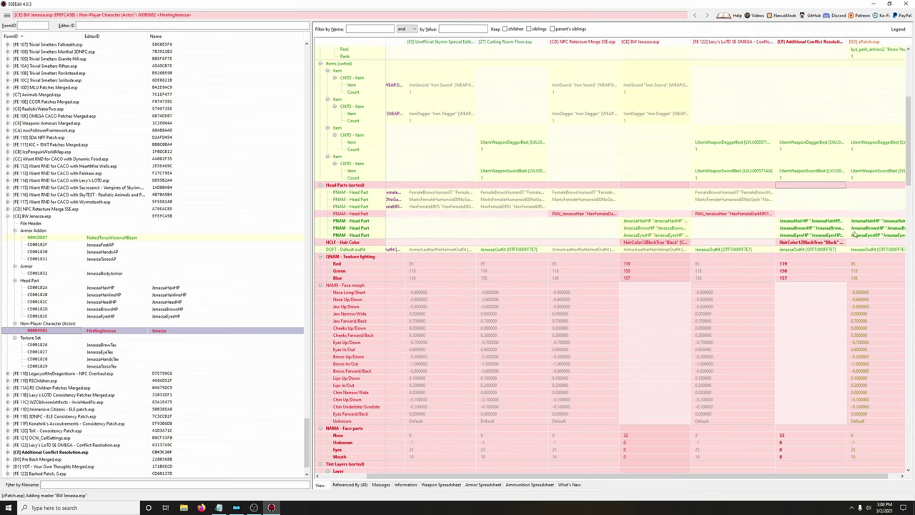
left_click(844, 246)
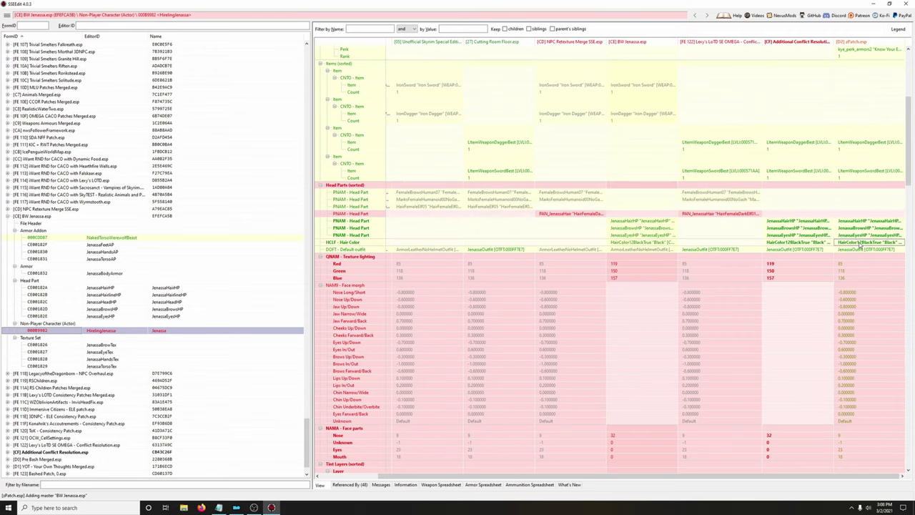
left_click(825, 255)
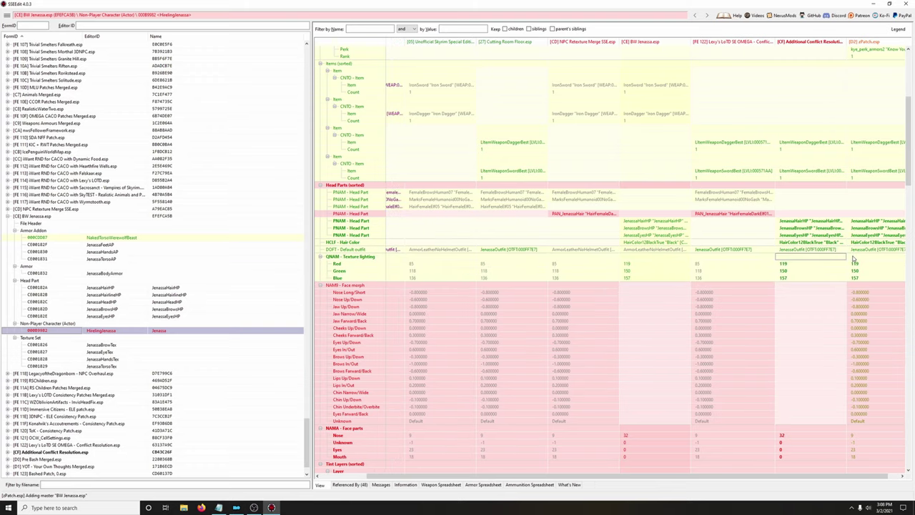
Step: Remove NAM9 - Face morph from the zPatch.esp record and copy NAMA - Face parts into it from Additional Conflict Resolution.esp
right_click(866, 290)
left_click(867, 292)
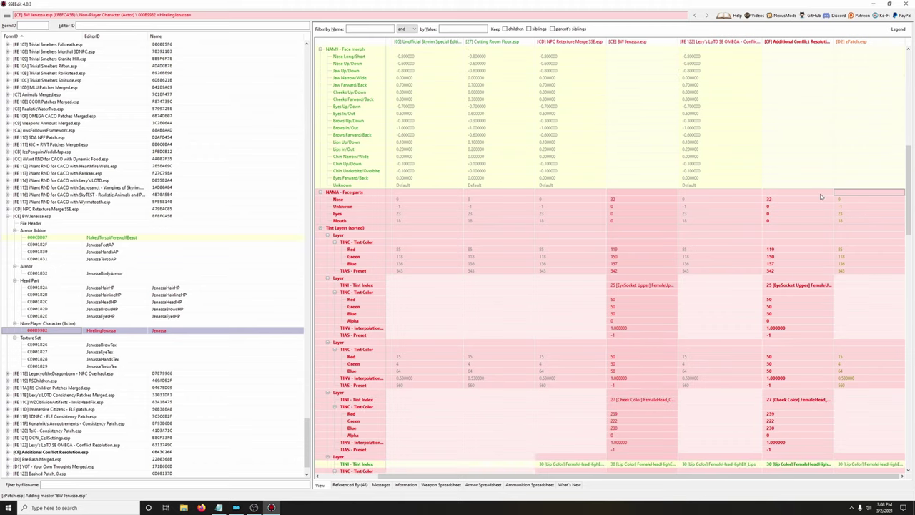
left_click_drag(823, 195, 858, 199)
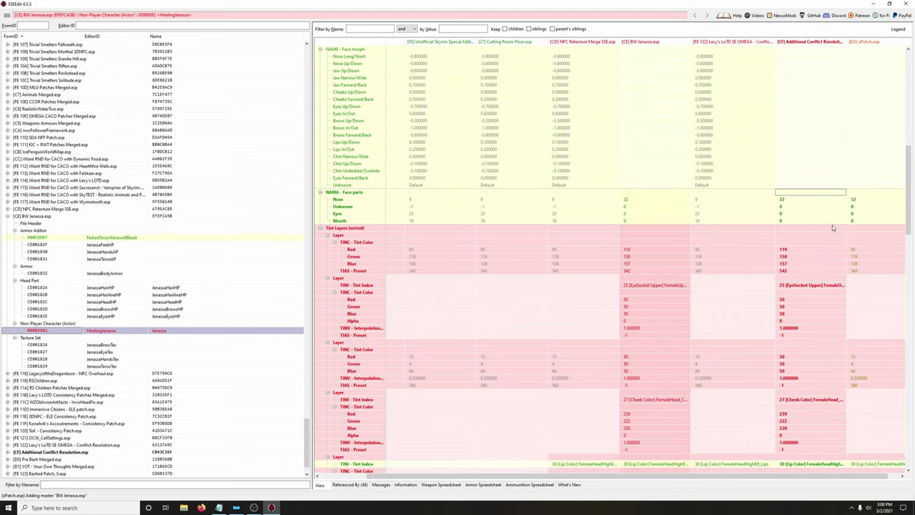
Step: Copy the Tint Layers from Additional Conflict Resolution.esp into HirelingJenassa's zPatch.esp record and check the copied layers
left_click(834, 229)
left_click_drag(834, 229, 864, 235)
scroll(851, 243, "down", 10)
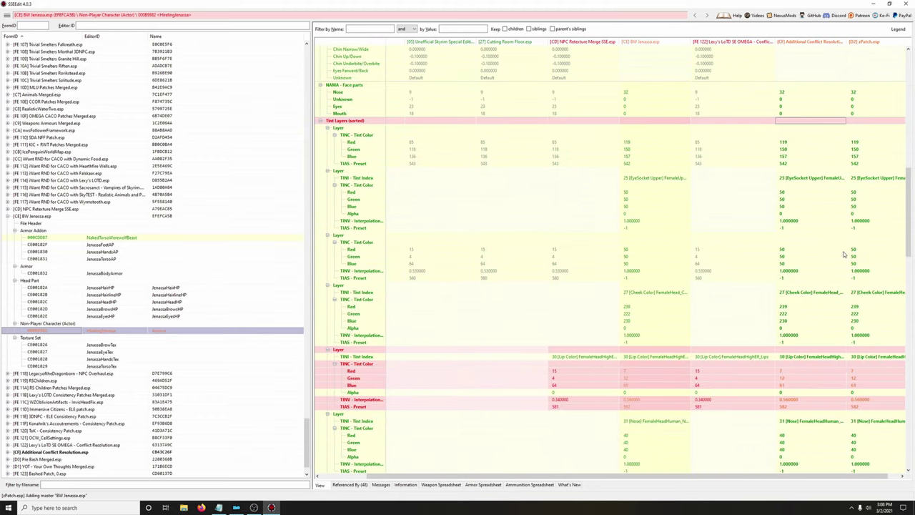
scroll(842, 249, "down", 5)
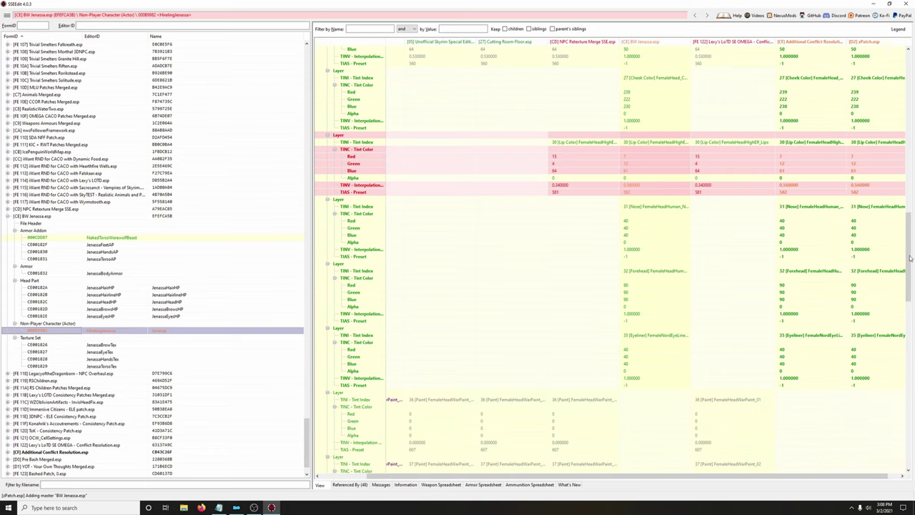